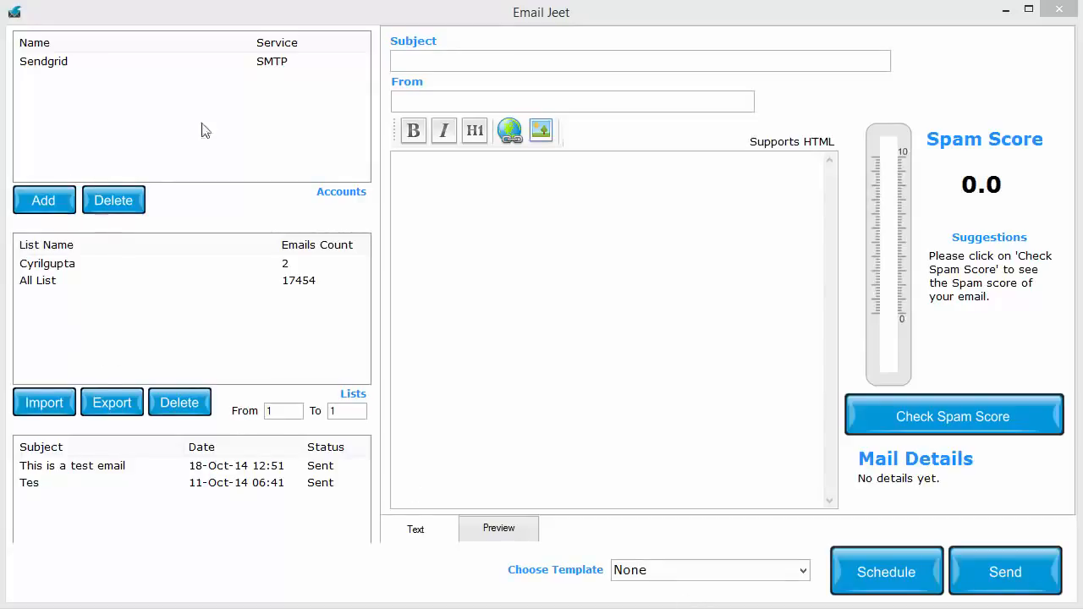
Open the new mail account form and review the settings for Mailgun, Mailjet, Amazon SES, Postmark and Sendgrid.
left_click(72, 198)
left_click_drag(558, 126, 415, 26)
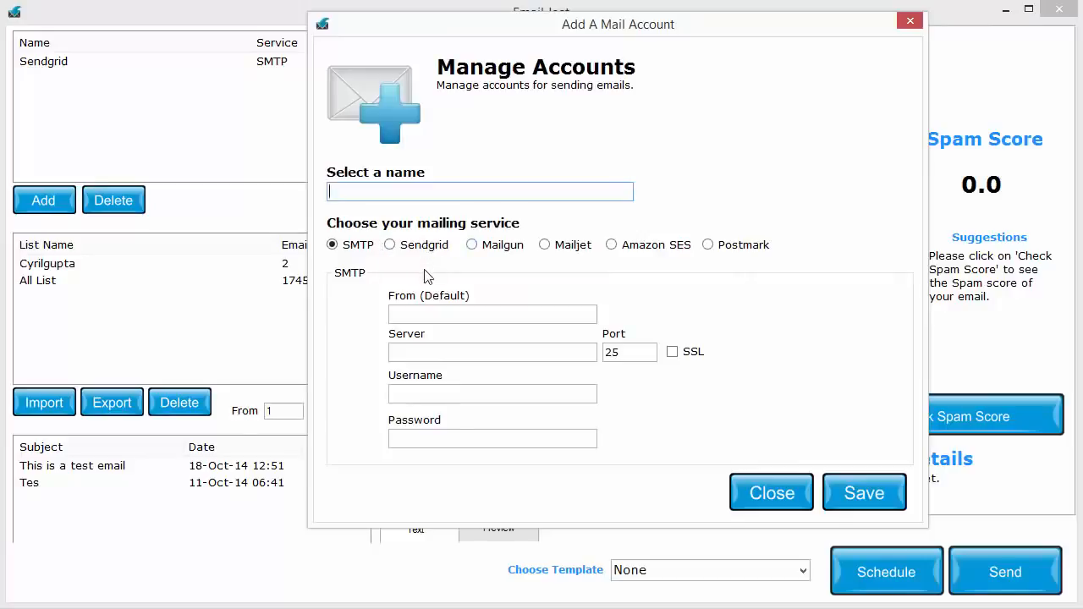
left_click(498, 252)
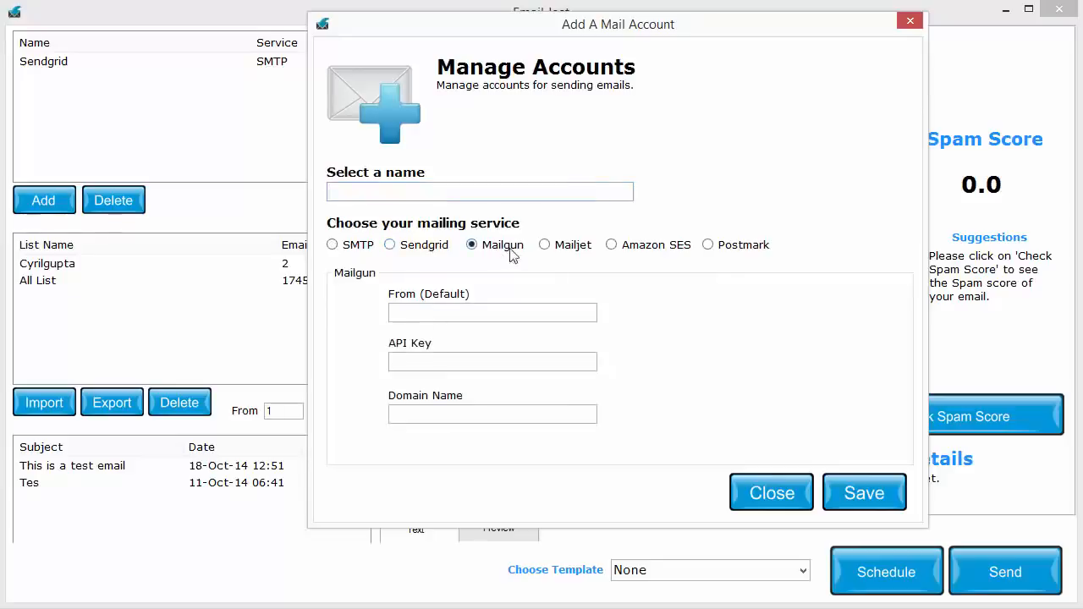
left_click(558, 247)
left_click(643, 256)
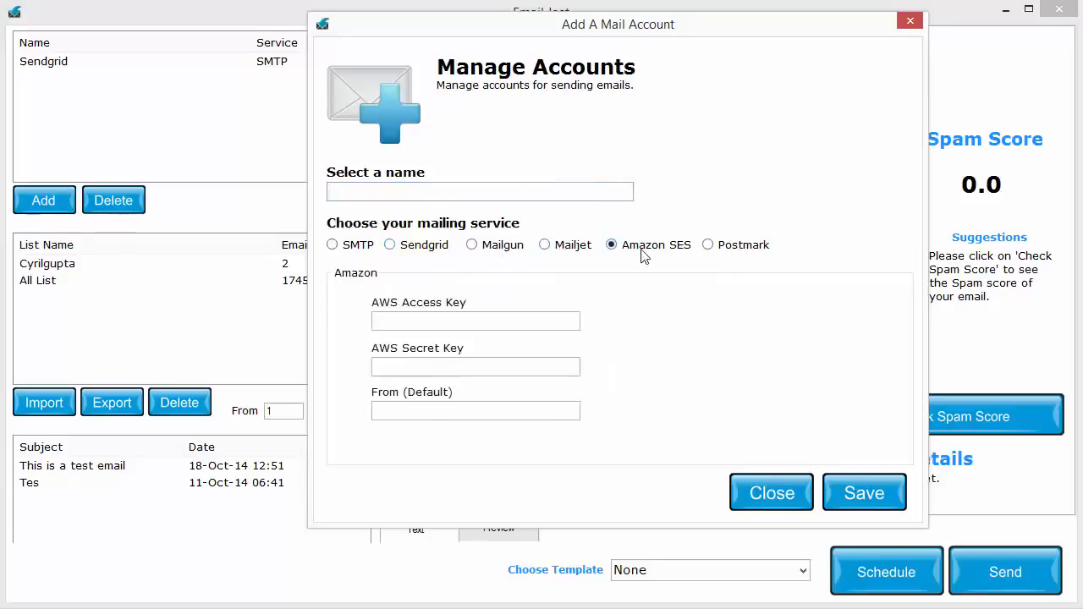
left_click(748, 253)
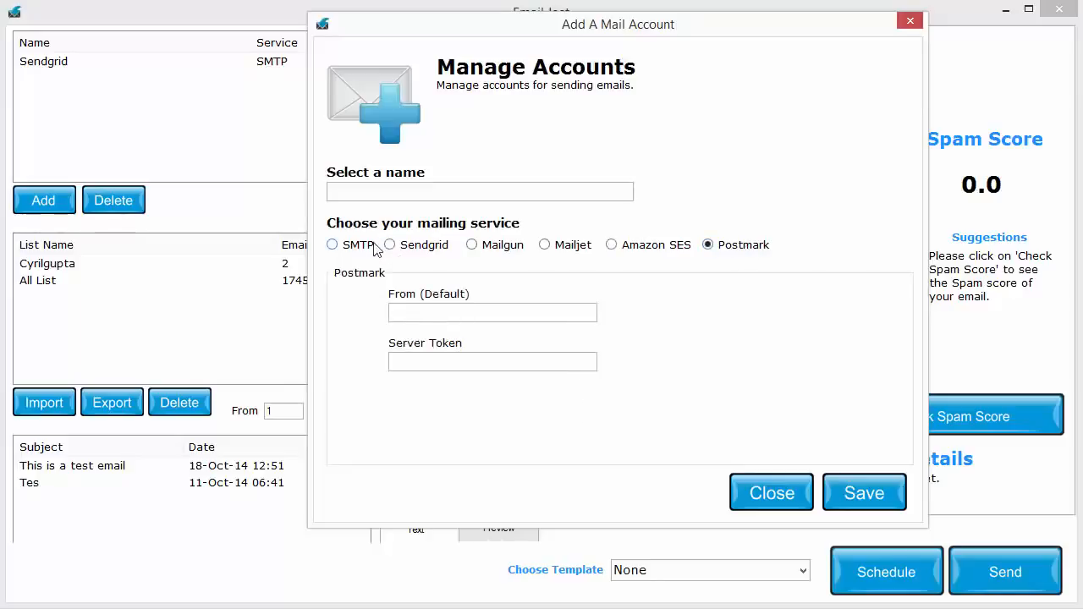
left_click(435, 247)
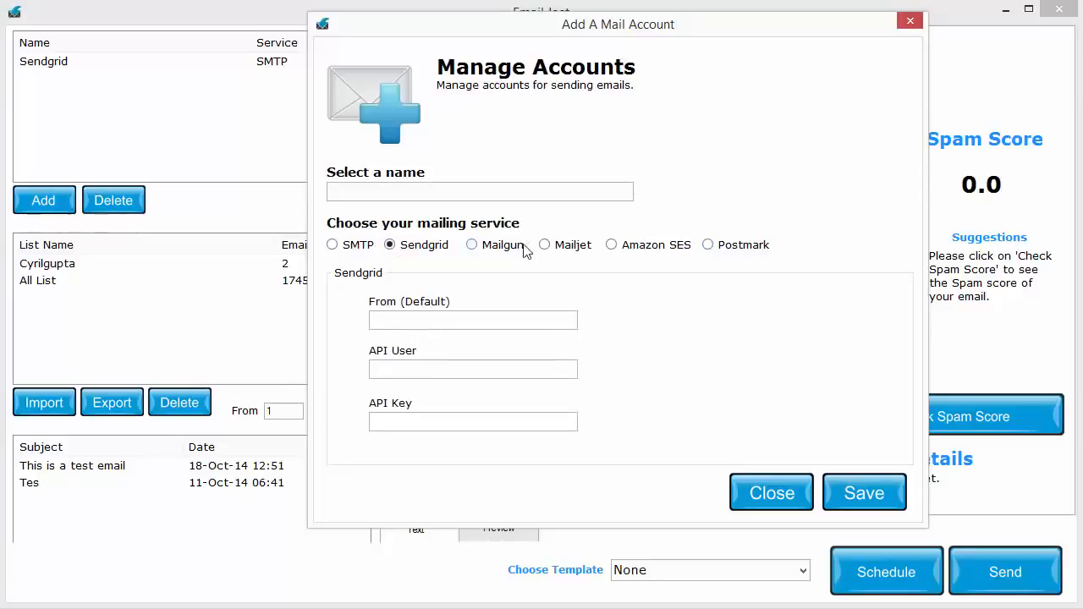
left_click(514, 250)
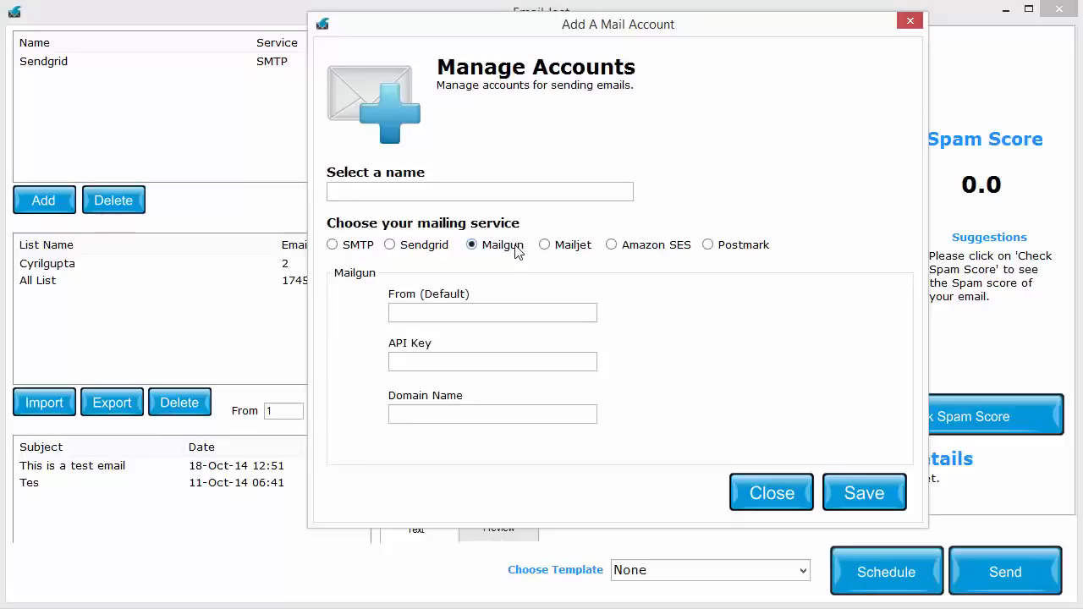
left_click(587, 249)
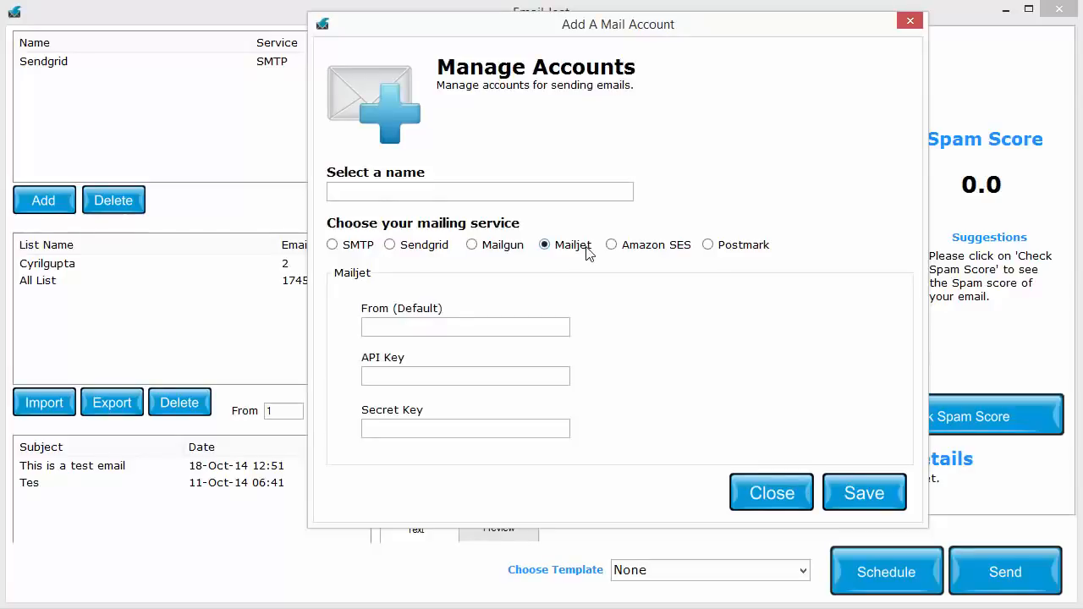
Compare the credential fields of the API-based mailing services again, ending on Mailjet's sender, API key and secret key fields.
left_click(429, 246)
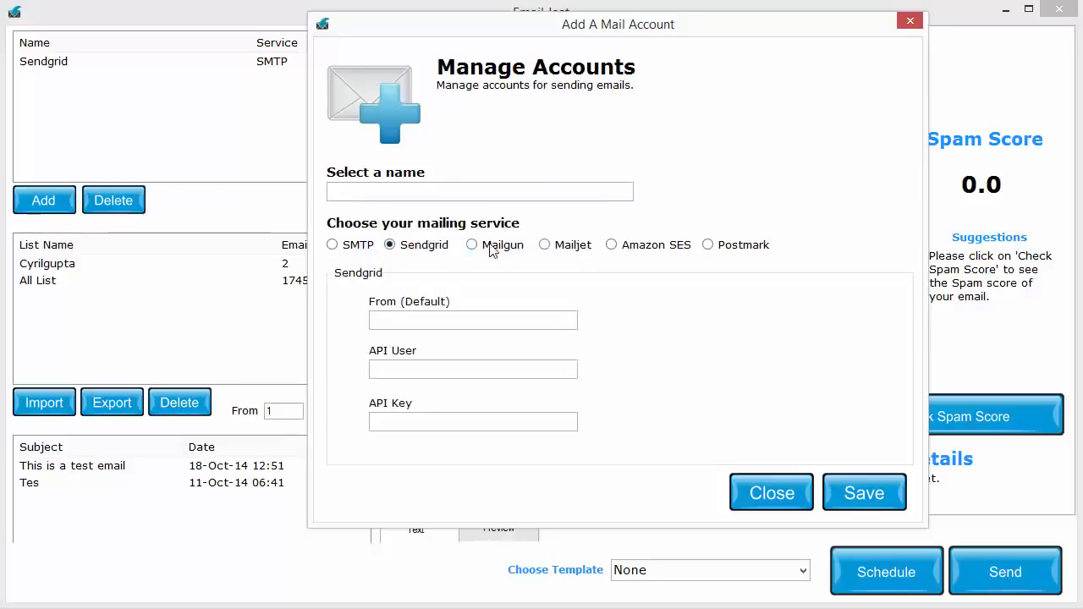
left_click(493, 247)
left_click(590, 247)
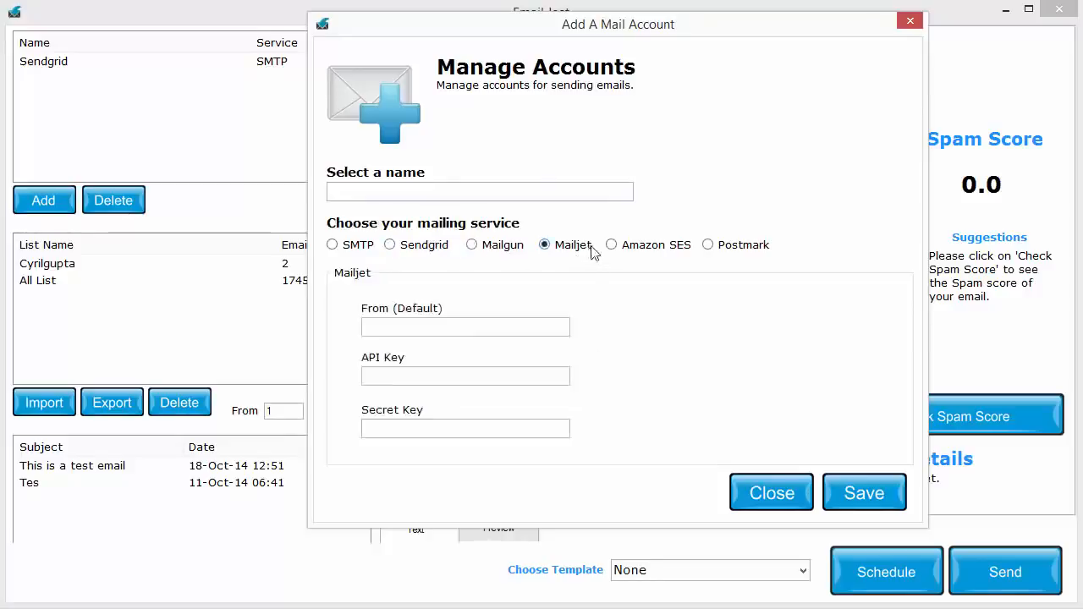
left_click(612, 246)
left_click(718, 252)
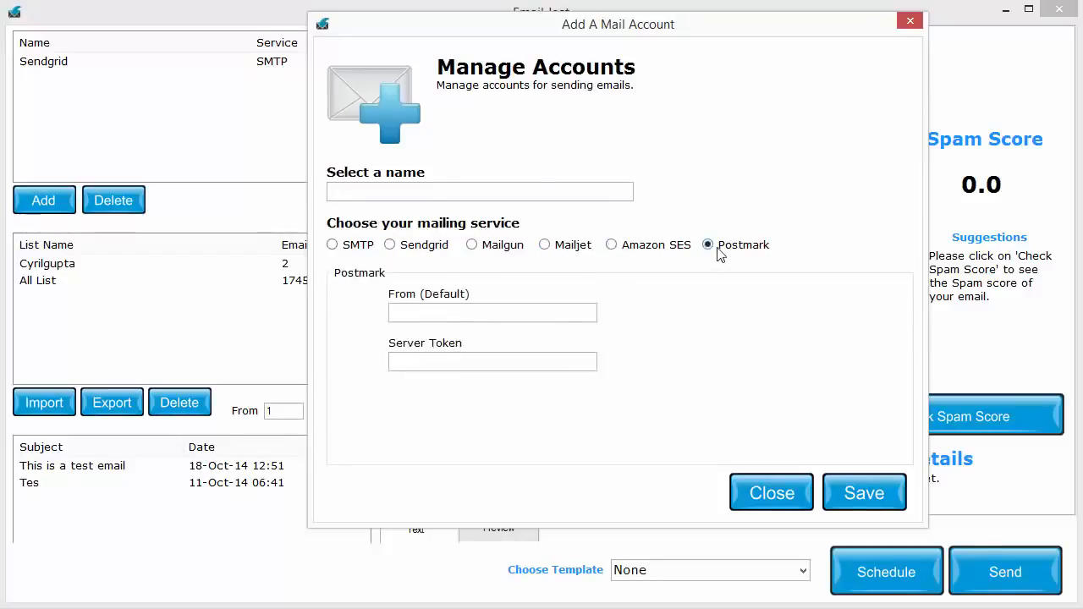
left_click(612, 250)
left_click(584, 250)
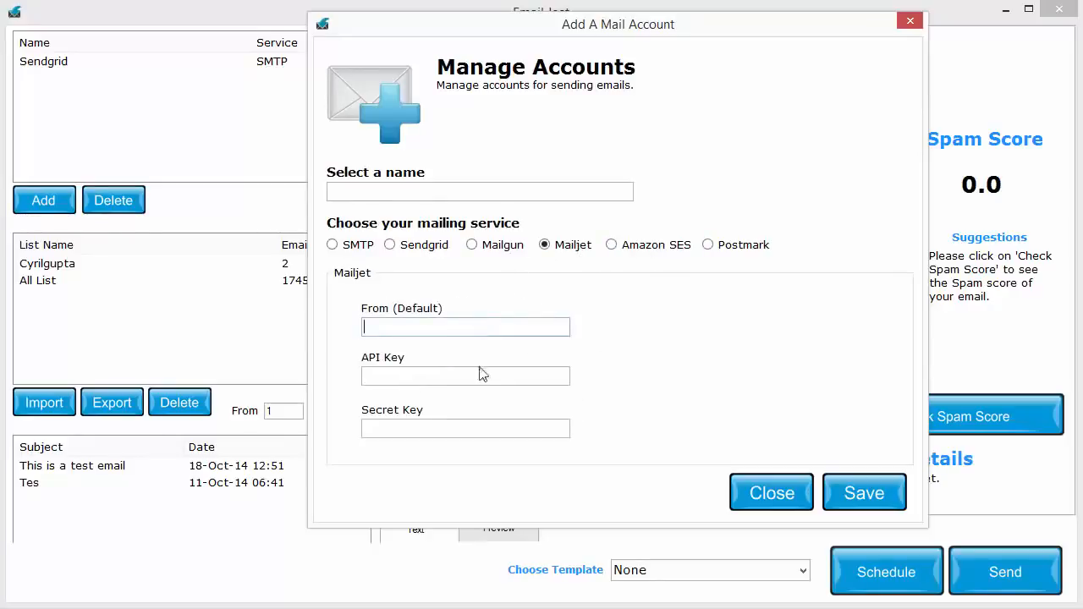
left_click(476, 432)
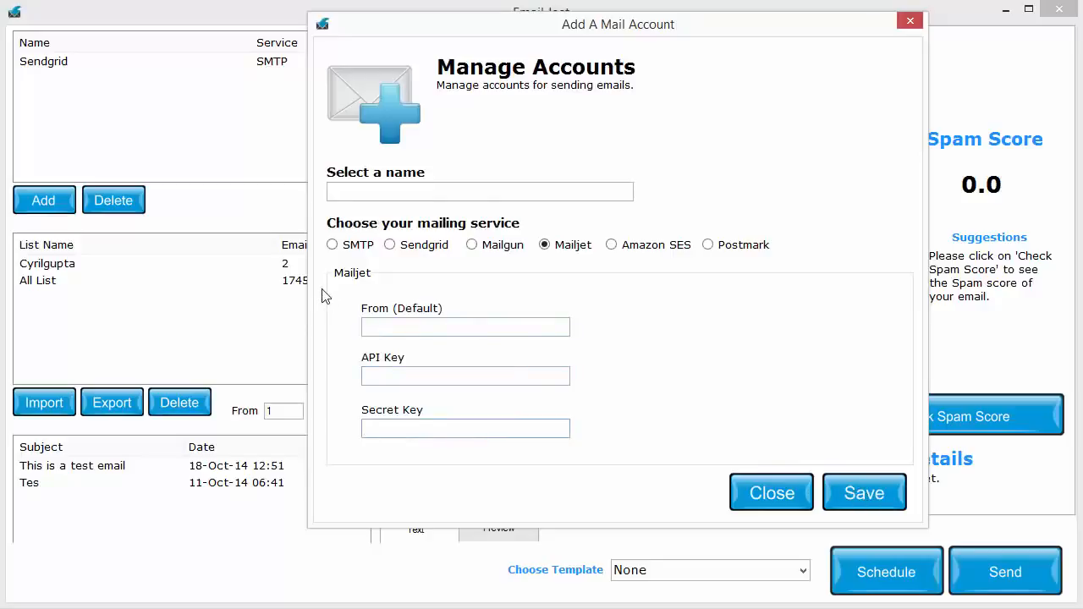
Review the SMTP account settings and close the account form without saving.
left_click(360, 249)
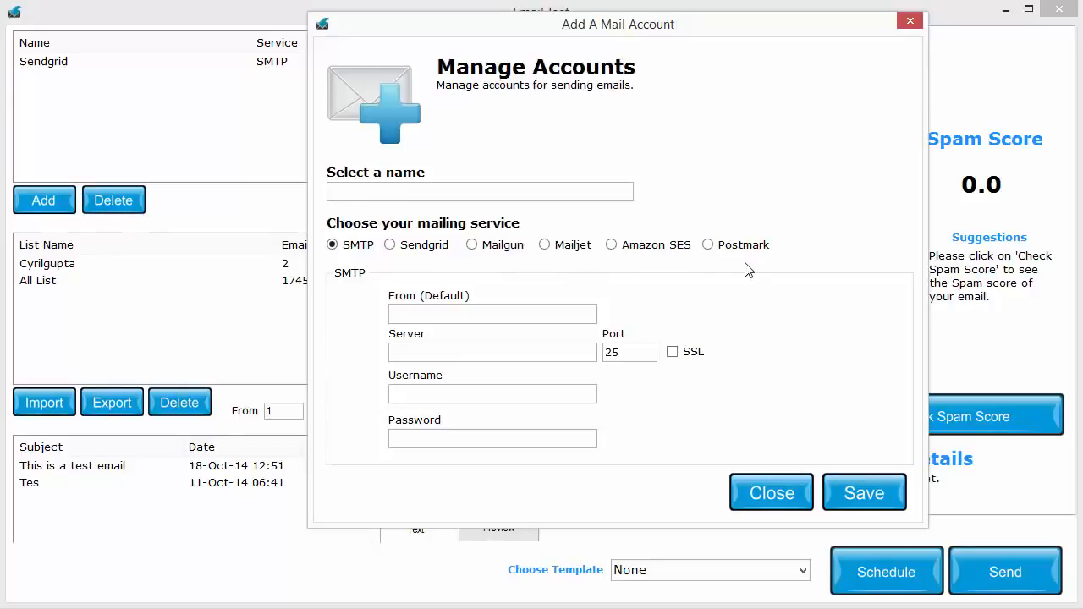
left_click(537, 350)
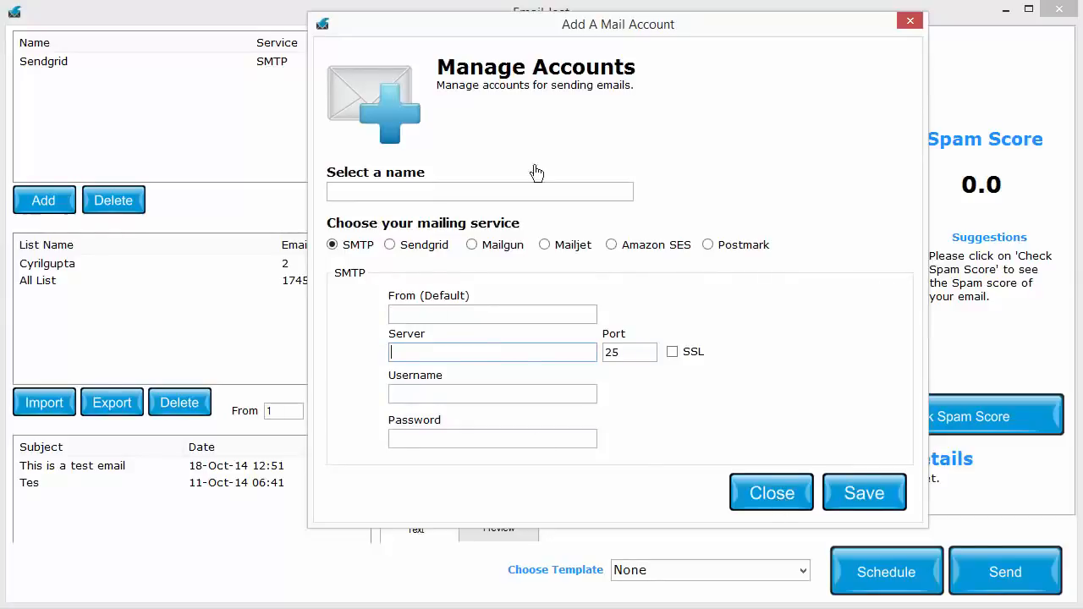
left_click(750, 493)
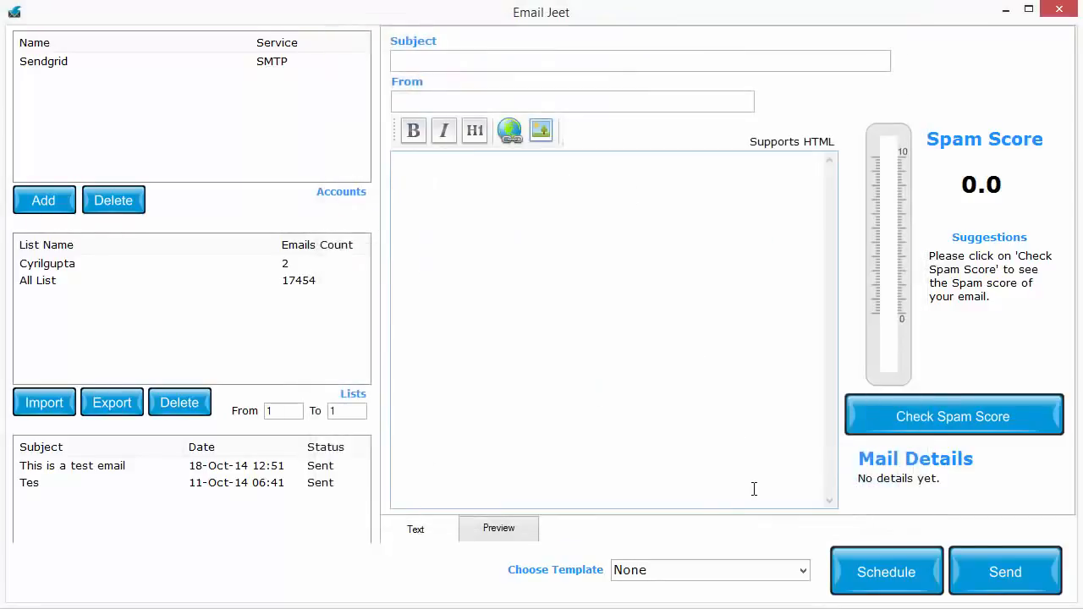
Select the existing Sendgrid account as the sending account for the email.
left_click(81, 65)
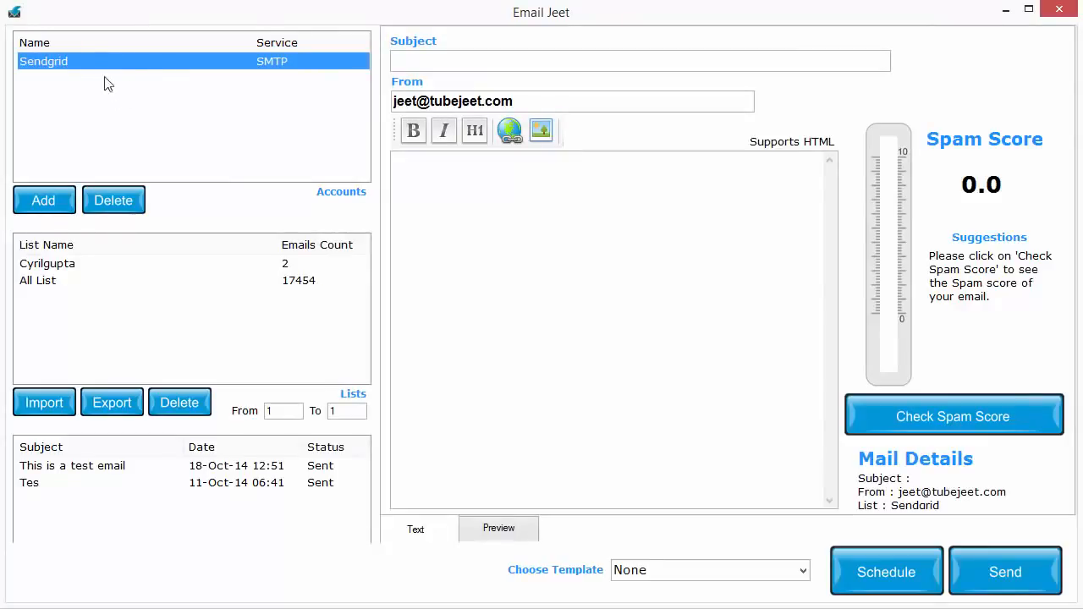
left_click(55, 199)
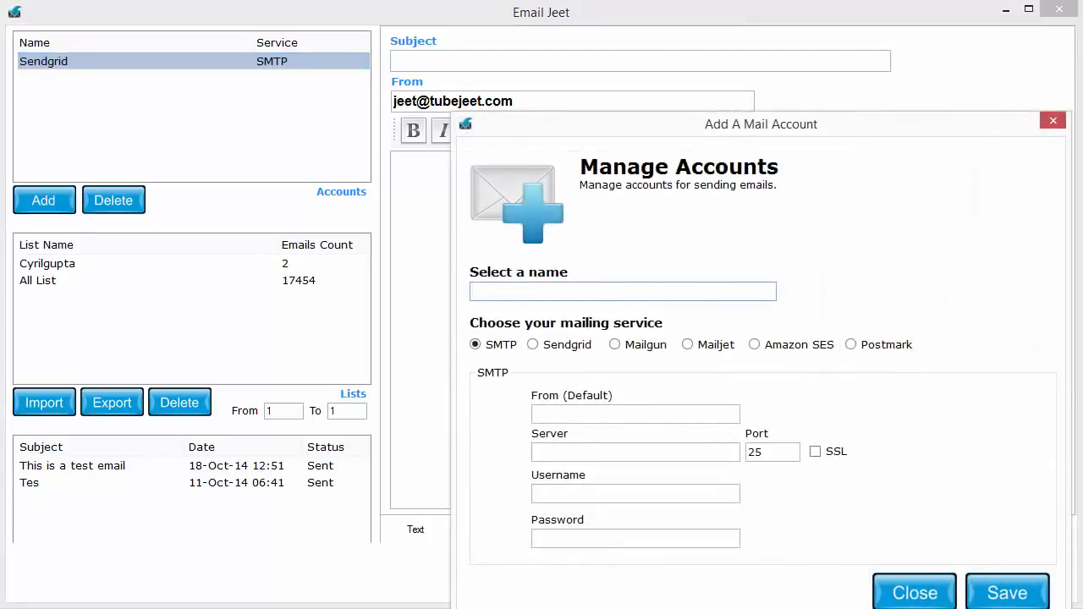
left_click(914, 593)
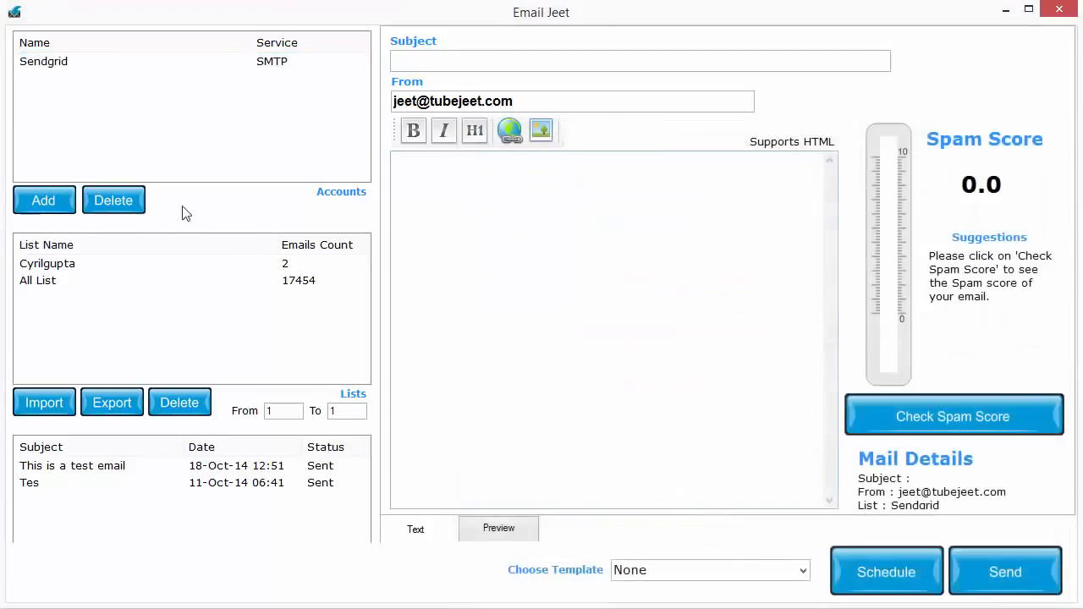
left_click(98, 61)
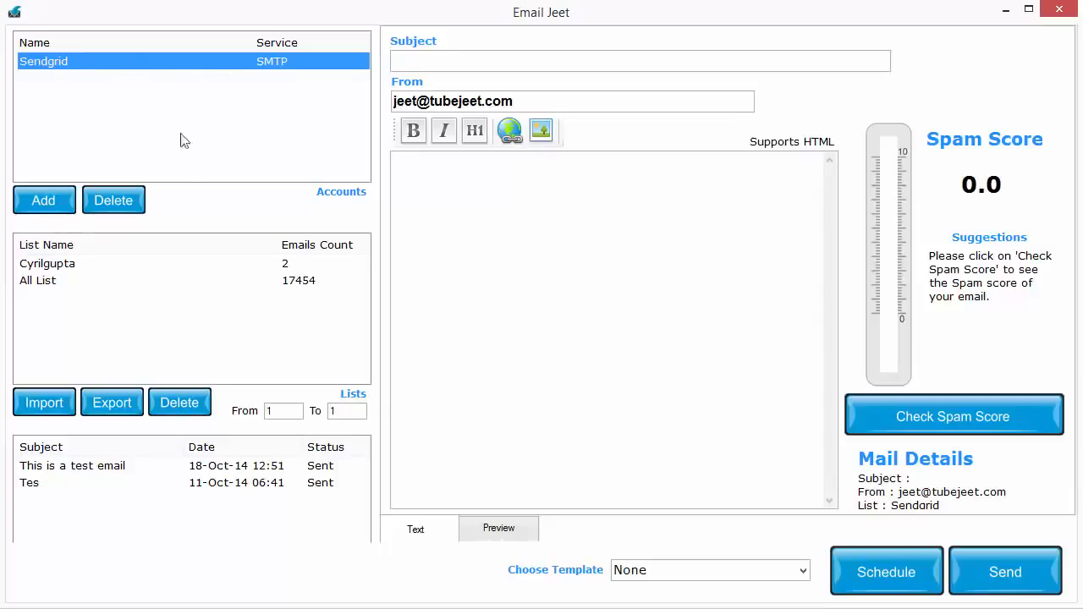
left_click(634, 450)
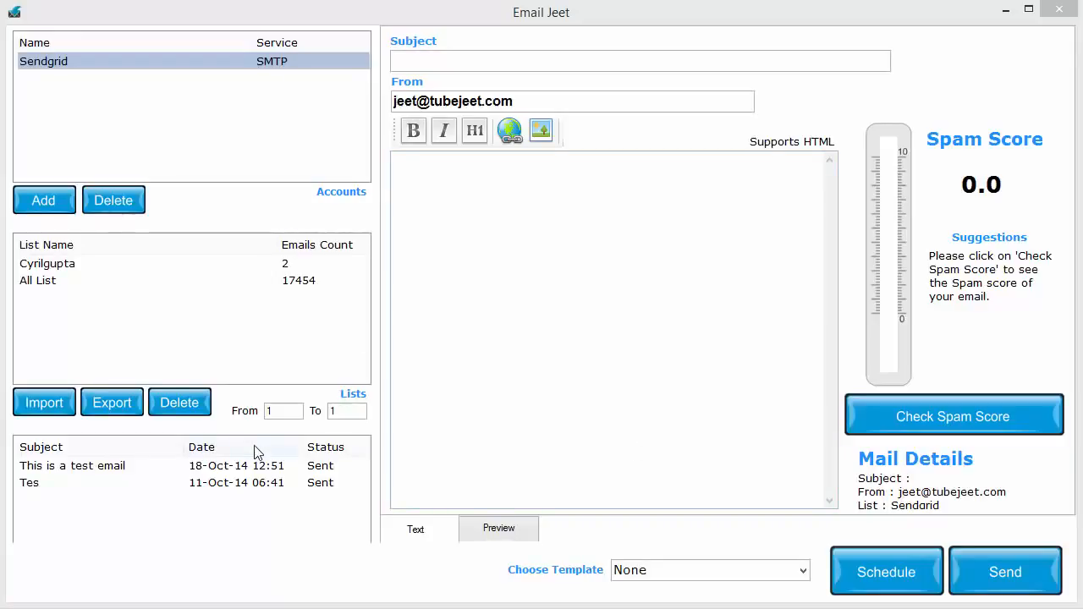
Start importing a new mailing list and name it "My New List".
left_click(67, 412)
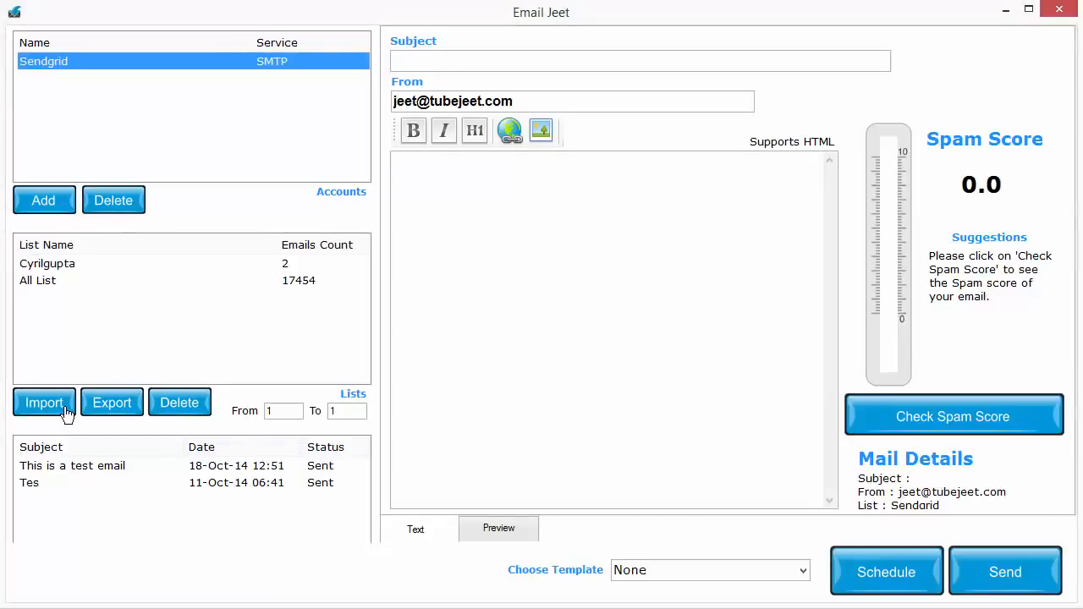
left_click_drag(669, 198, 544, 128)
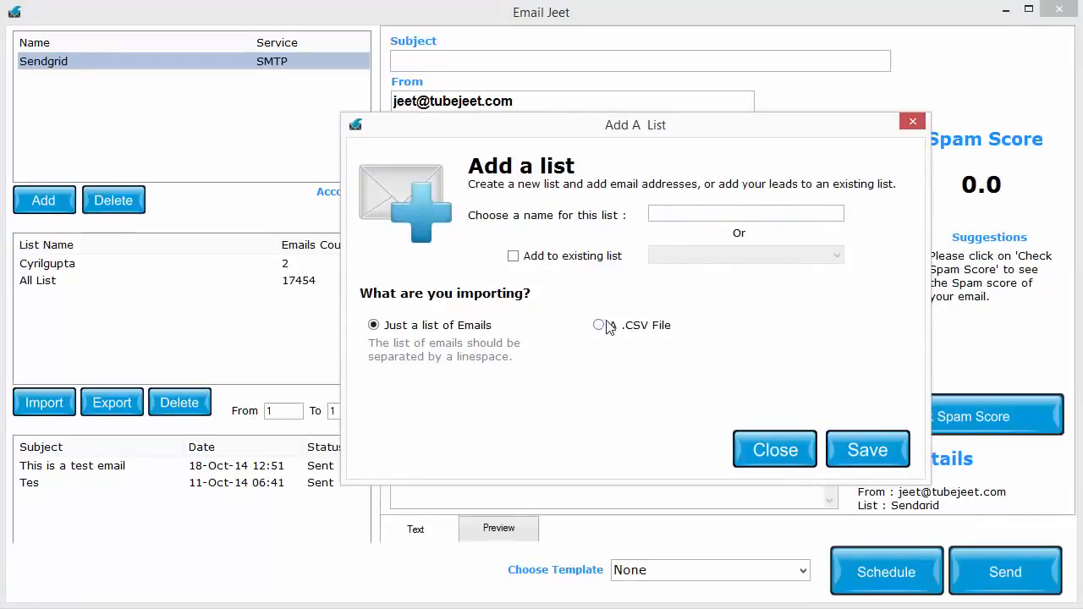
left_click(669, 212)
type("New List")
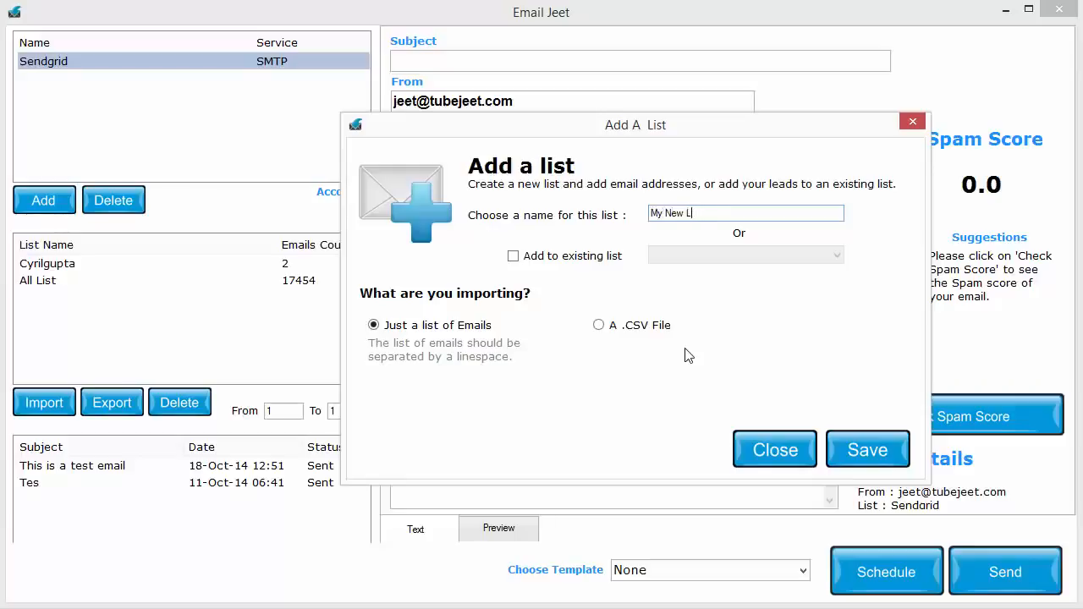
Check which existing lists the import could be added to, and turn the add-to-existing option back off.
left_click(584, 258)
left_click(737, 257)
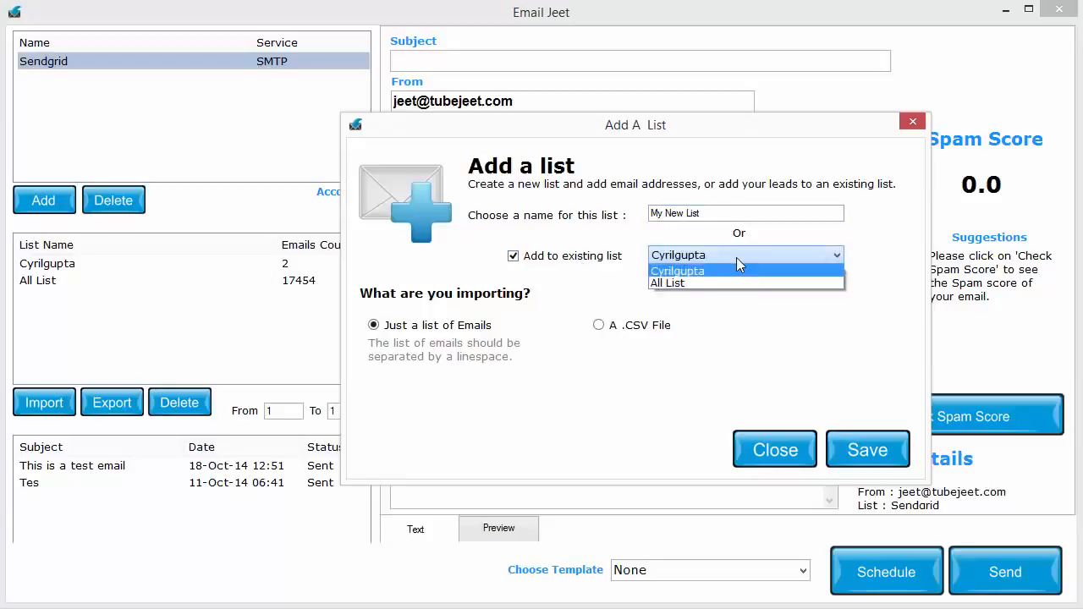
left_click(736, 259)
left_click(588, 258)
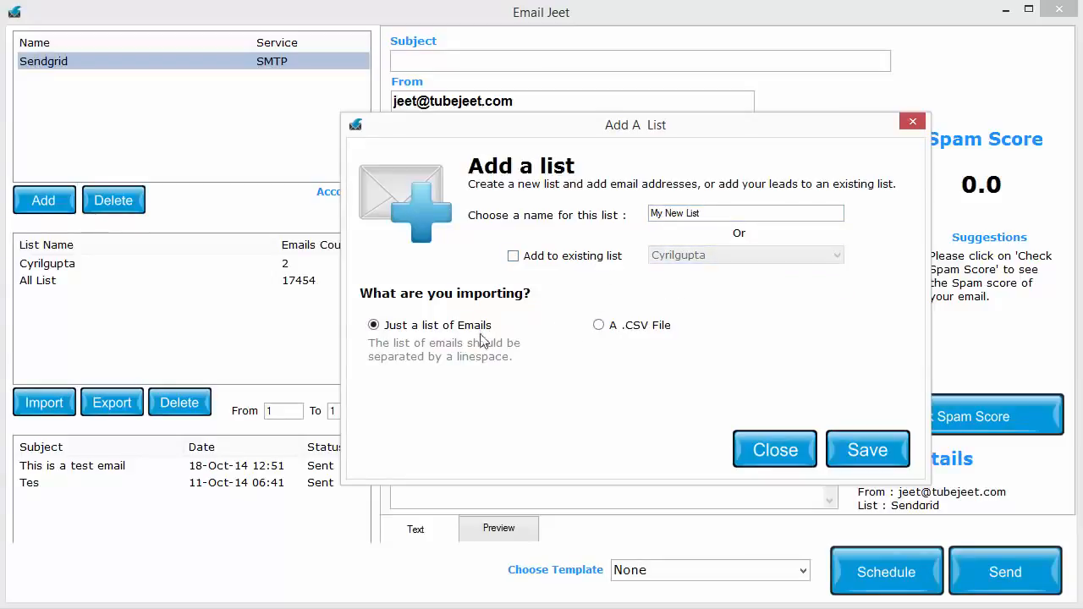
Inspect the CSV import's delimiter and field-name options, and switch back to importing just a list of emails.
left_click(624, 329)
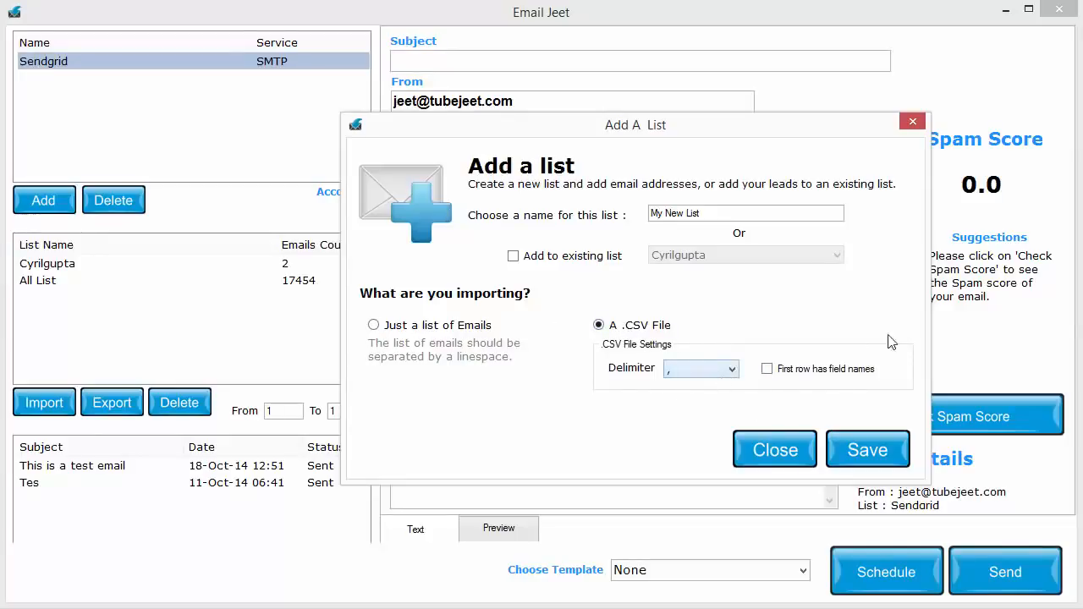
left_click(704, 372)
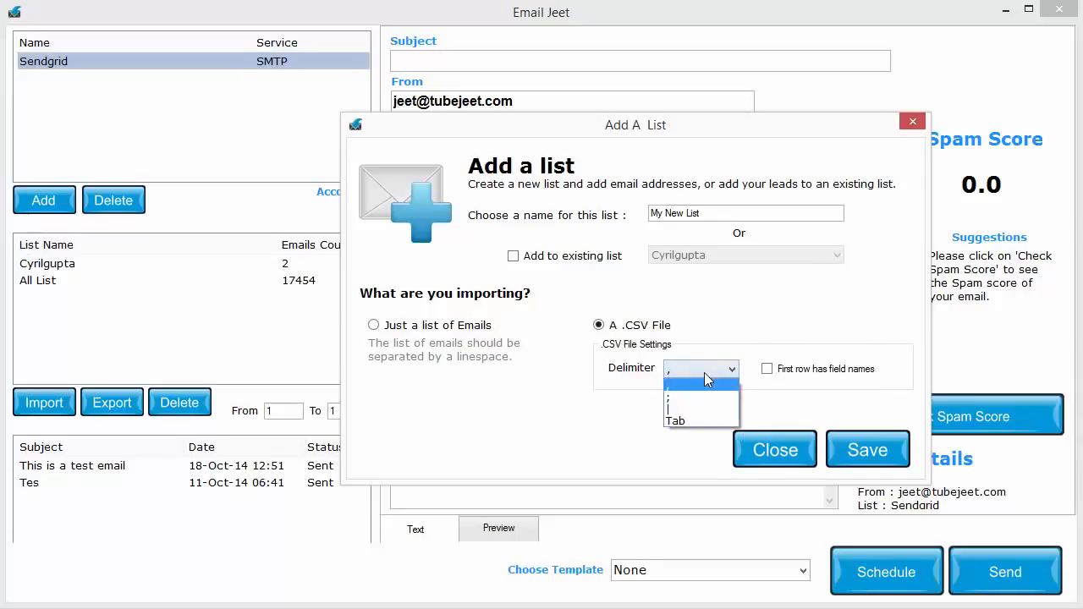
left_click(712, 374)
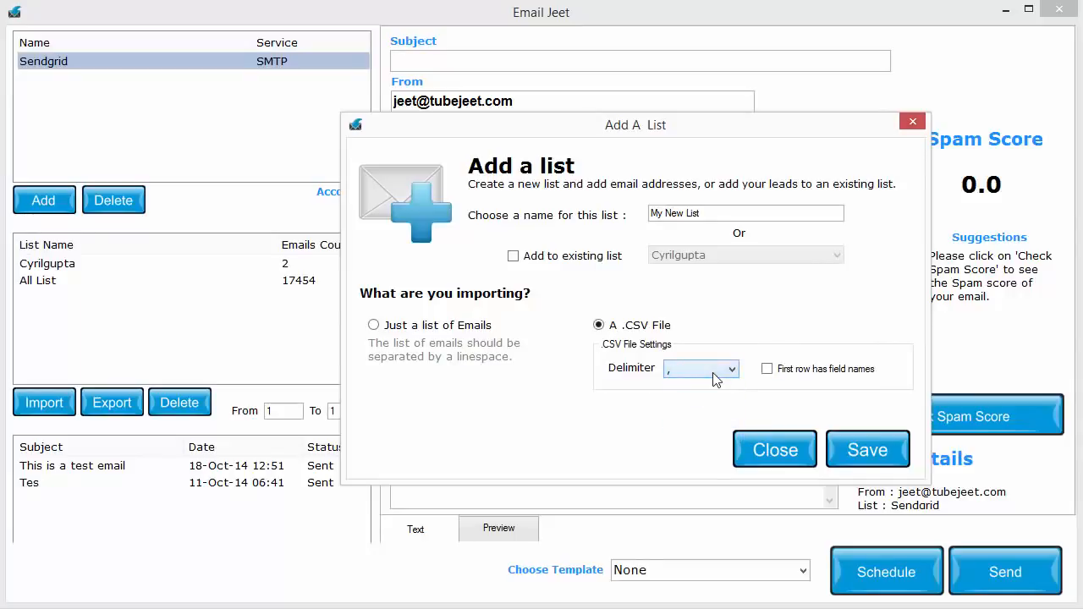
left_click(814, 375)
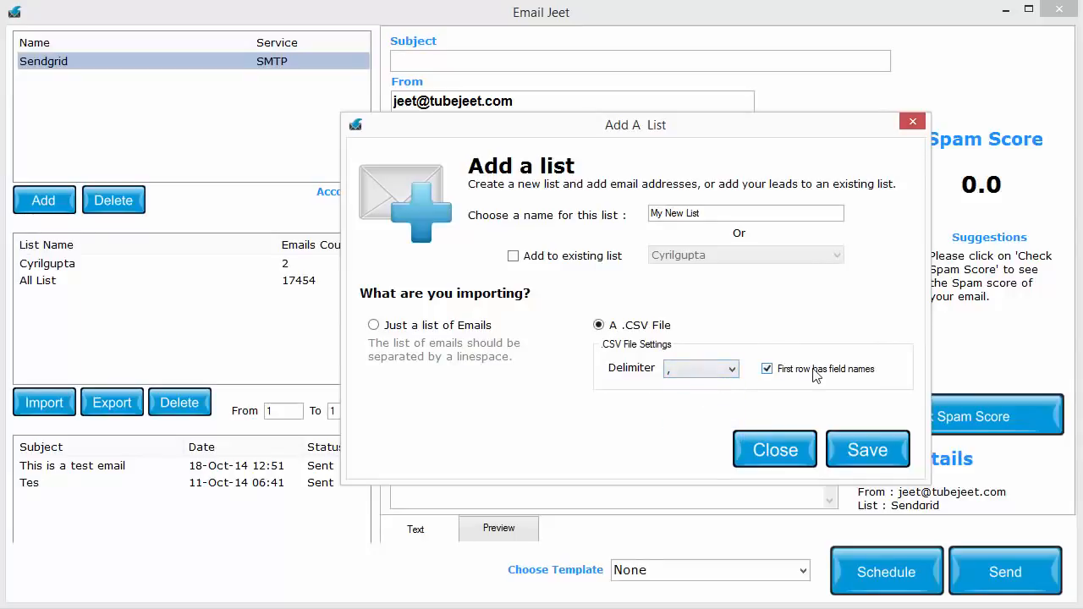
left_click(673, 372)
left_click(681, 371)
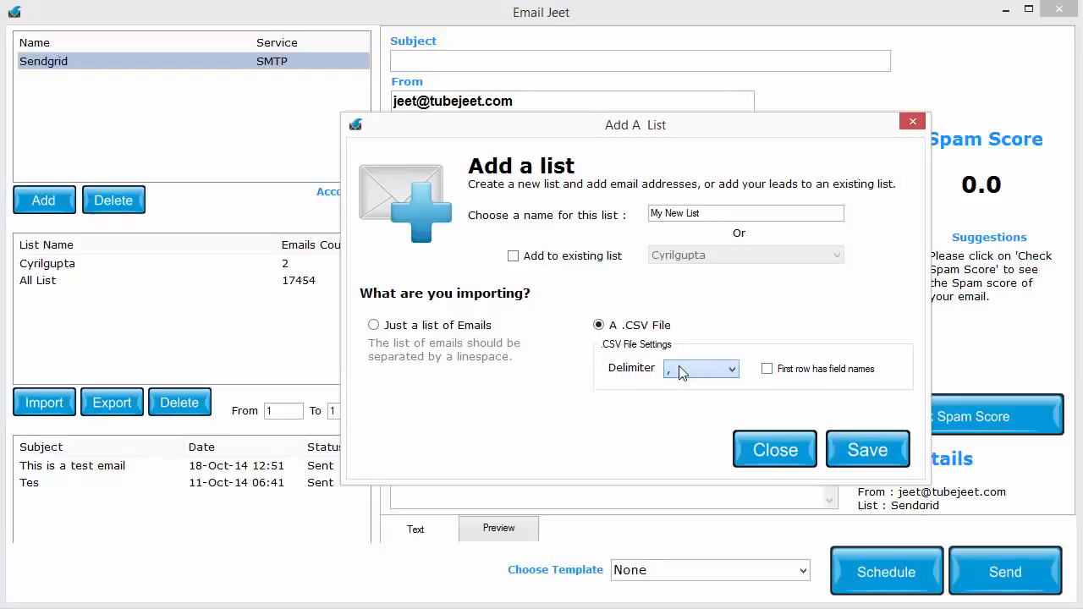
left_click(784, 373)
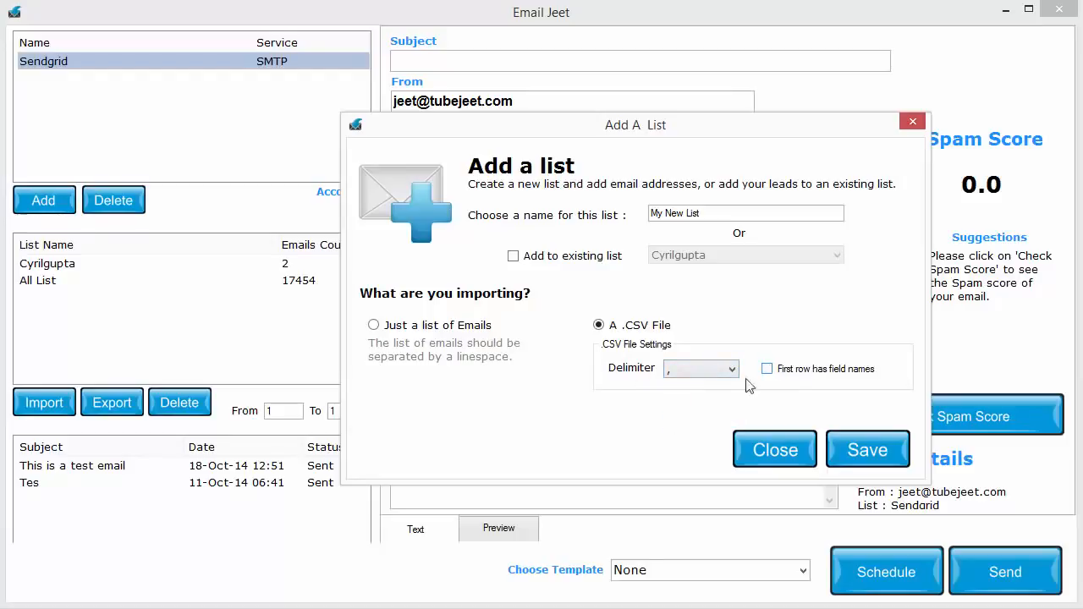
left_click(446, 330)
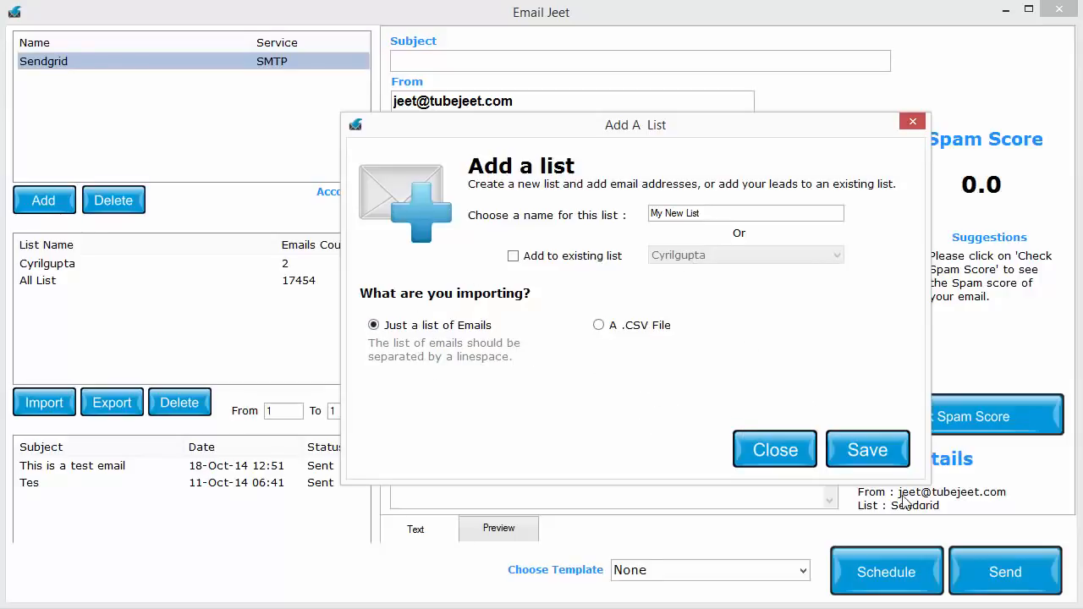
Import the addresses from _Test List.txt on the Desktop into the new list and select My New List as the recipients.
left_click(874, 464)
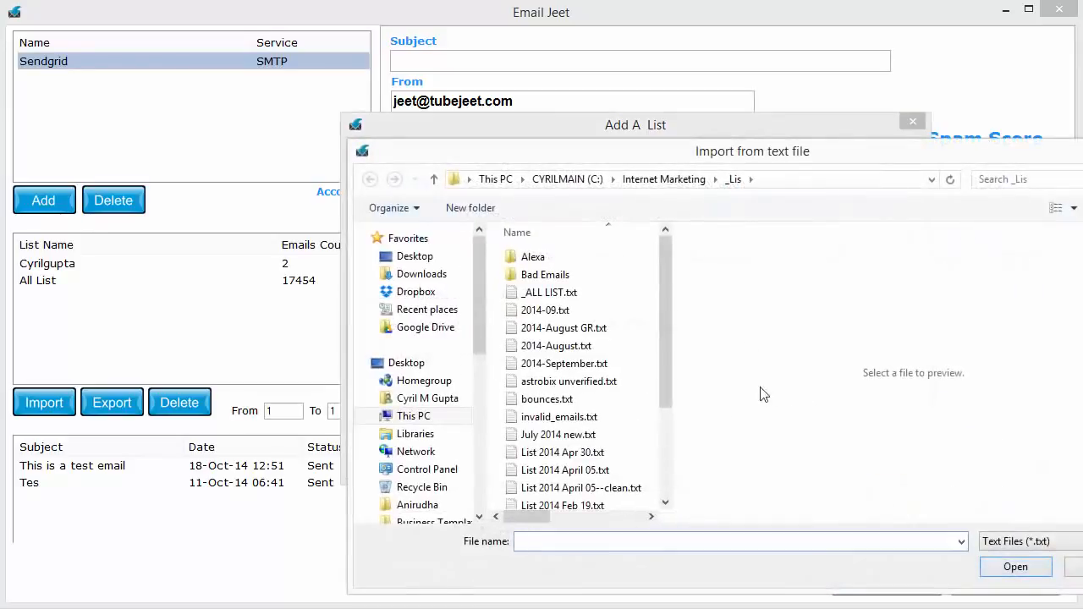
mouse_move(667, 292)
left_mouse_down()
mouse_move(672, 430)
mouse_move(665, 296)
left_mouse_up()
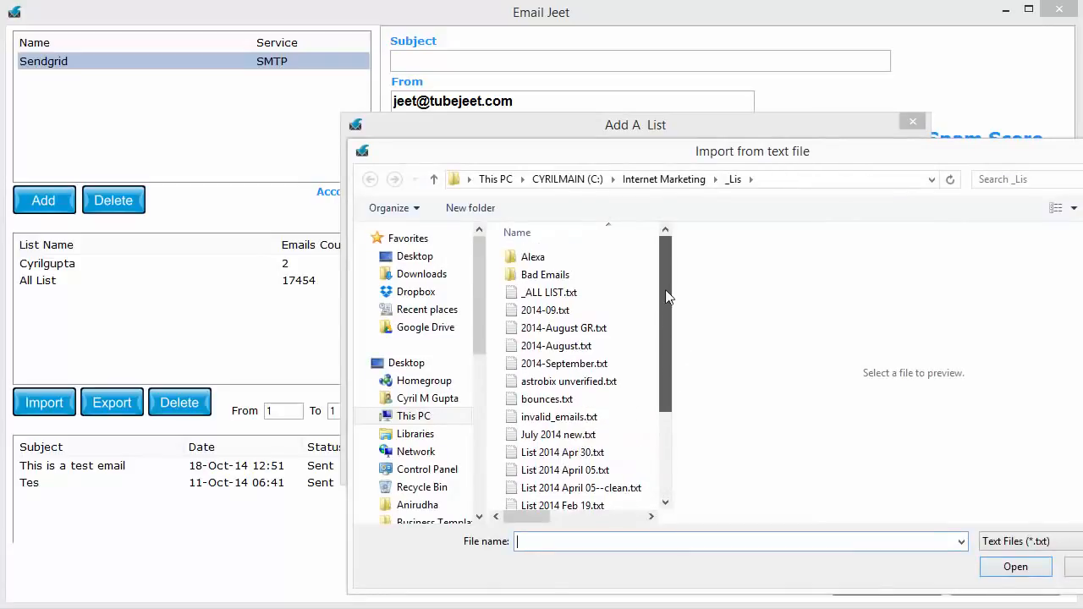
left_click(449, 368)
left_click_drag(665, 248, 665, 346)
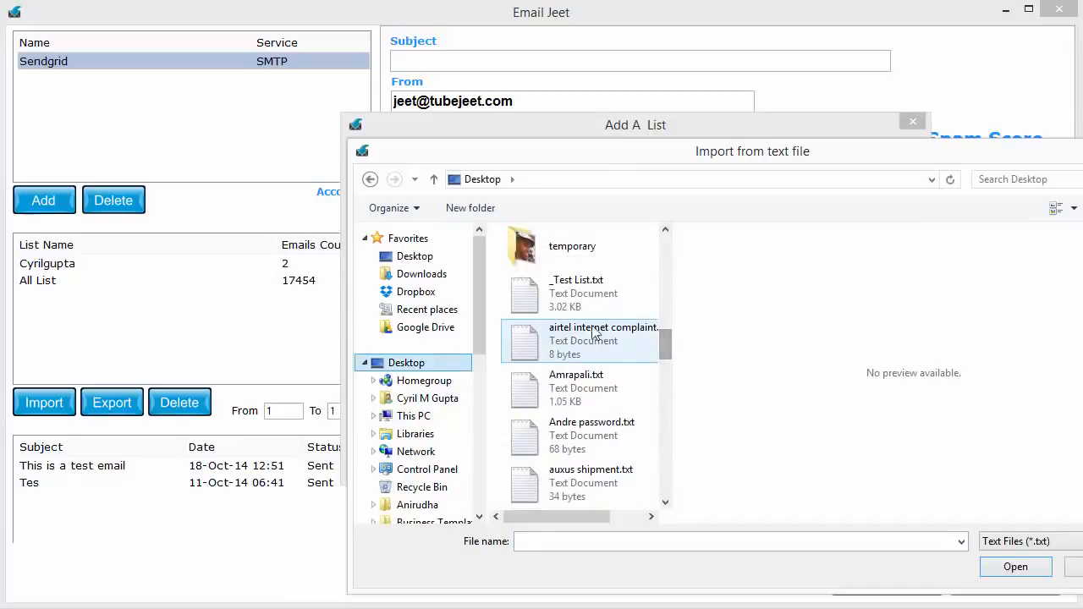
left_click(579, 299)
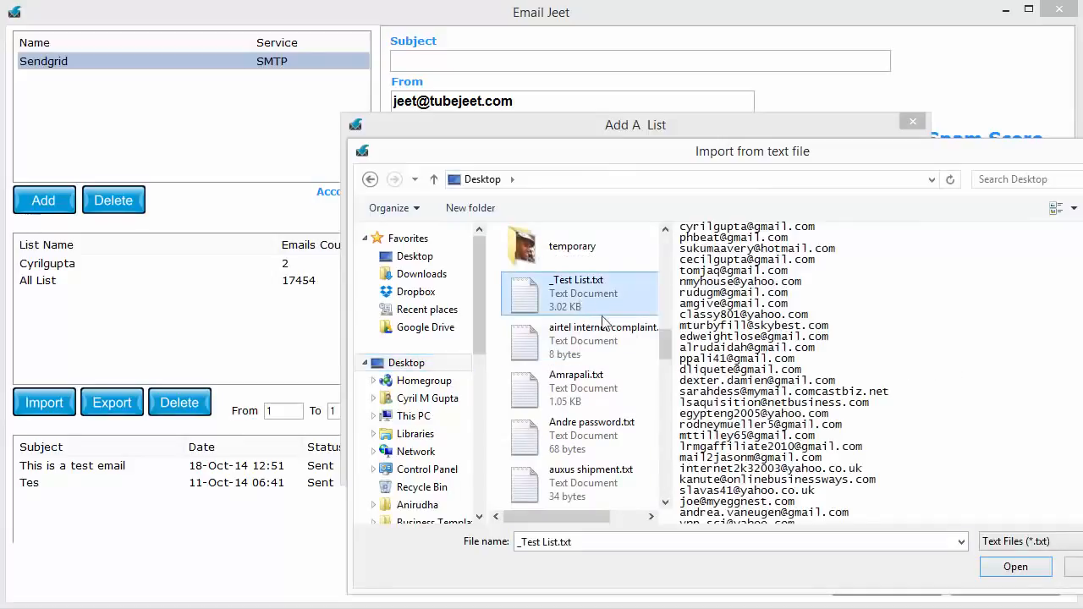
left_click(1015, 567)
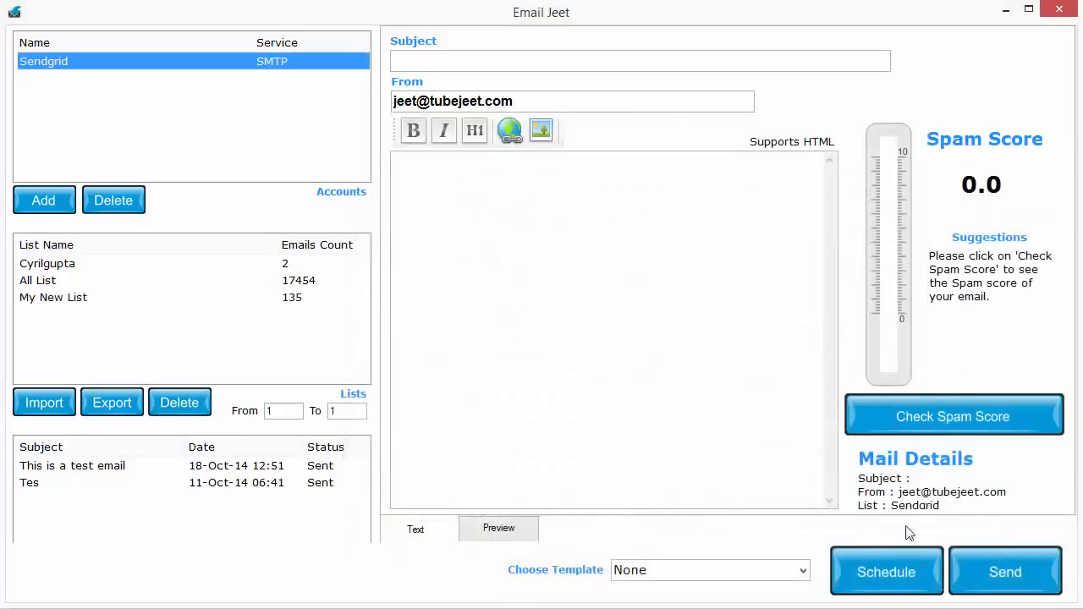
left_click(88, 300)
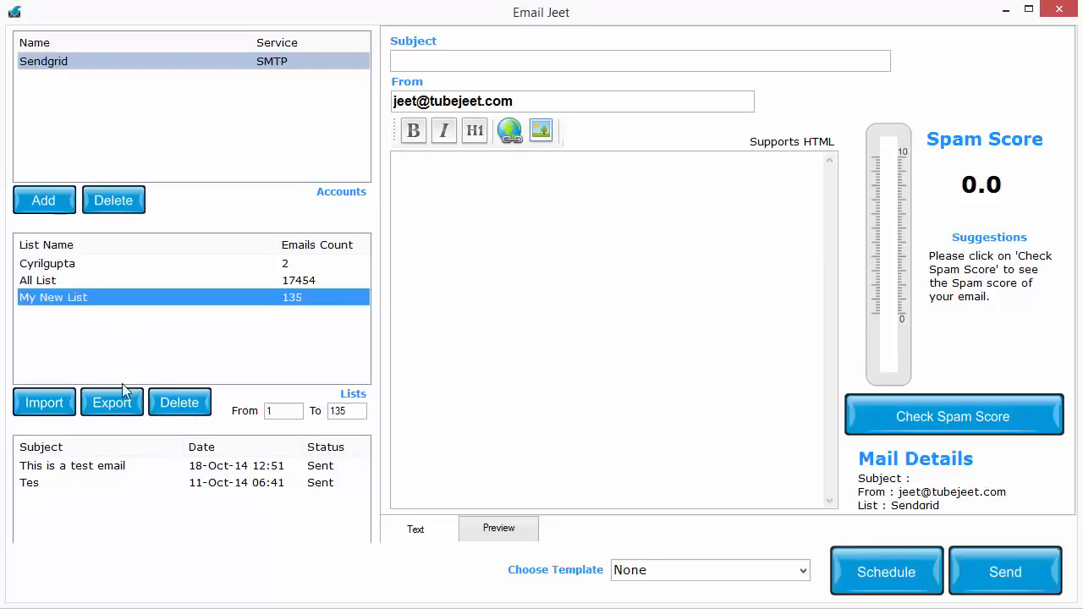
Check which file types are available for exporting My New List, and cancel the export.
left_click(133, 420)
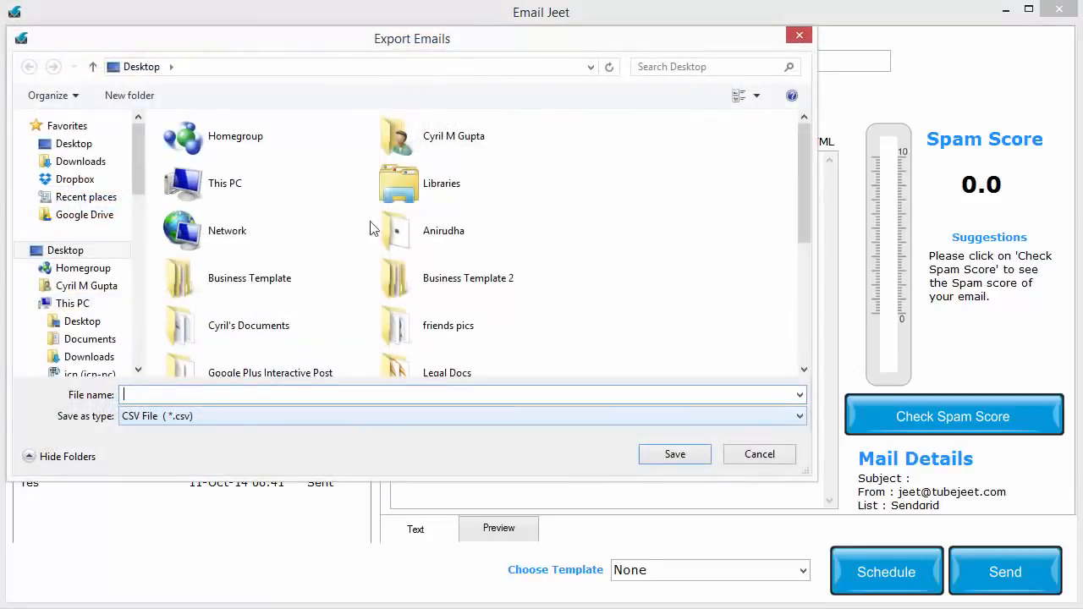
left_click(330, 449)
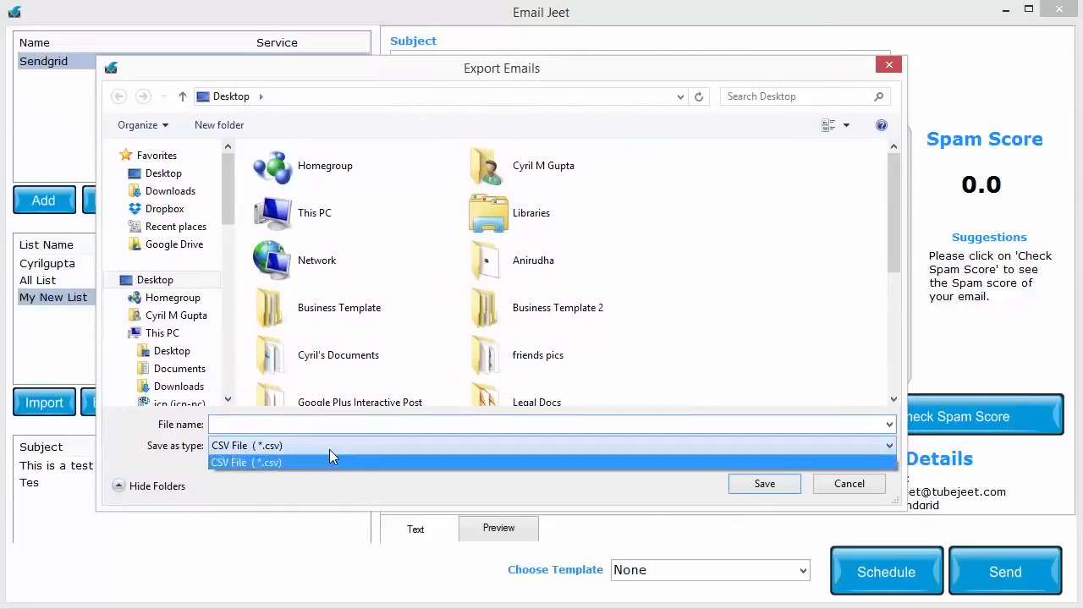
left_click(329, 449)
left_click(857, 492)
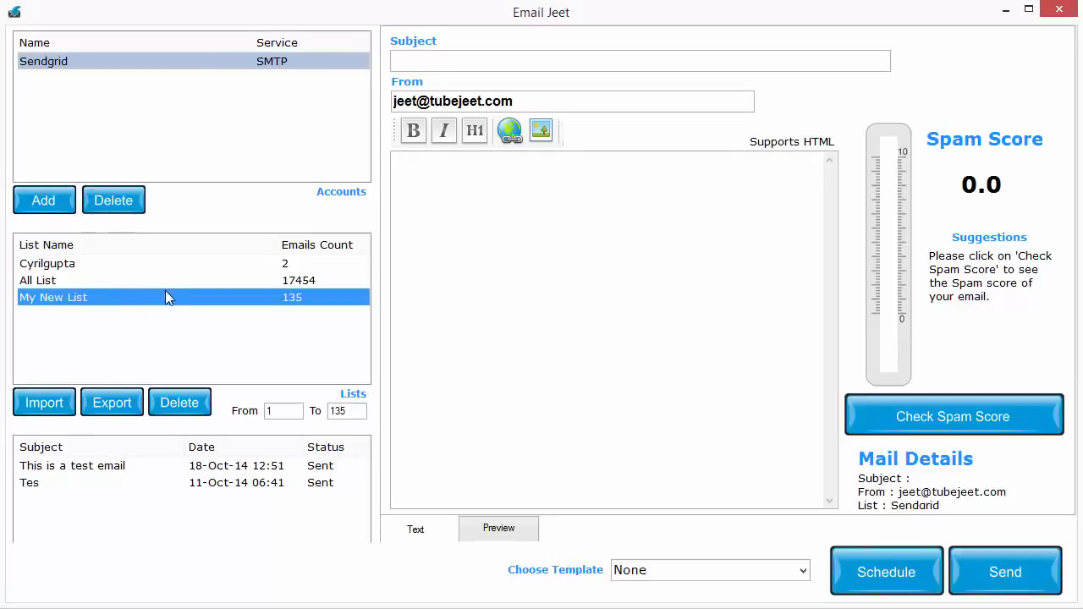
Select All List as the recipients and set the email subject to "This is my great offer for you...".
left_click(69, 269)
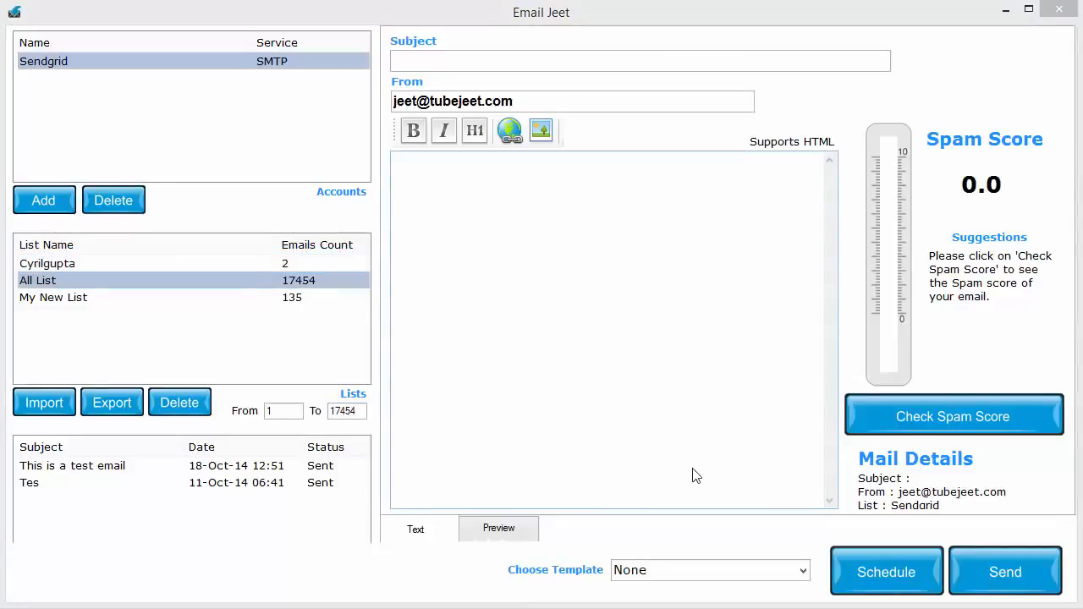
left_click(571, 63)
type("dsfsdf")
key("ctrl+a")
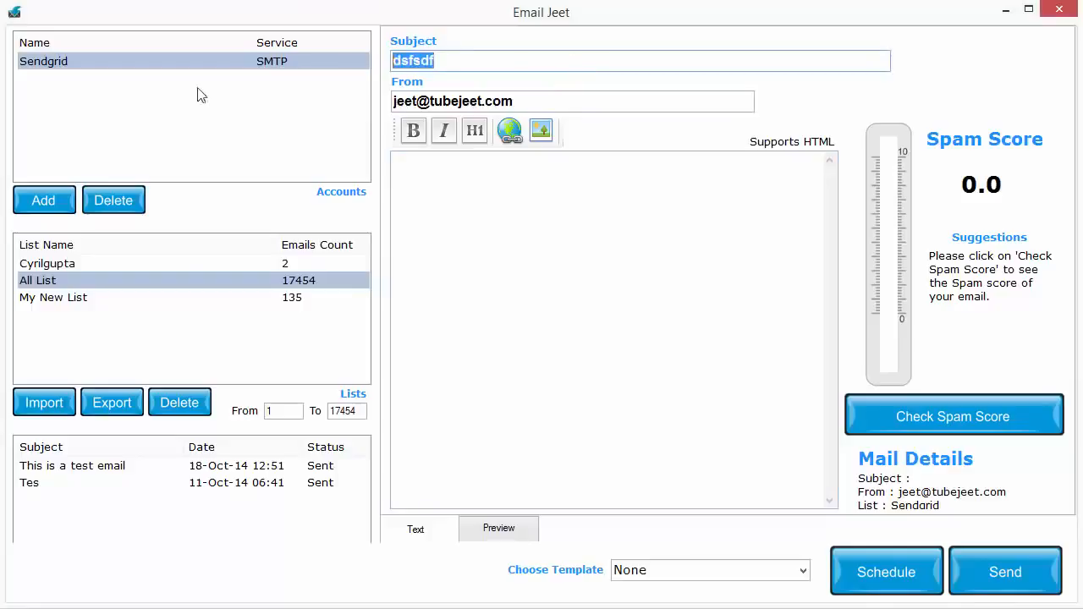
type("This is my great offer for you...")
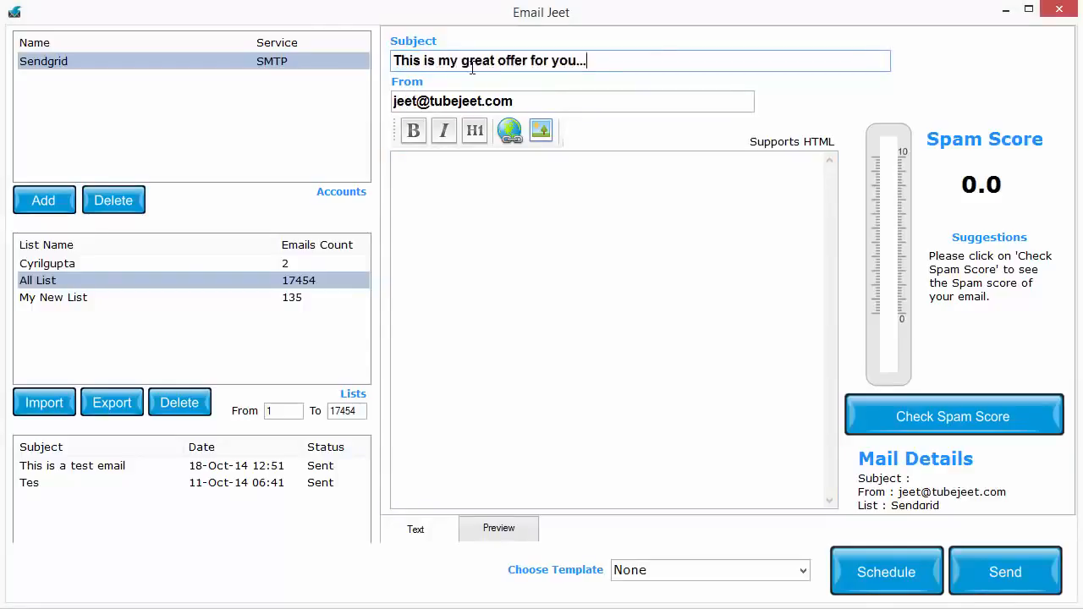
left_click_drag(579, 56, 355, 72)
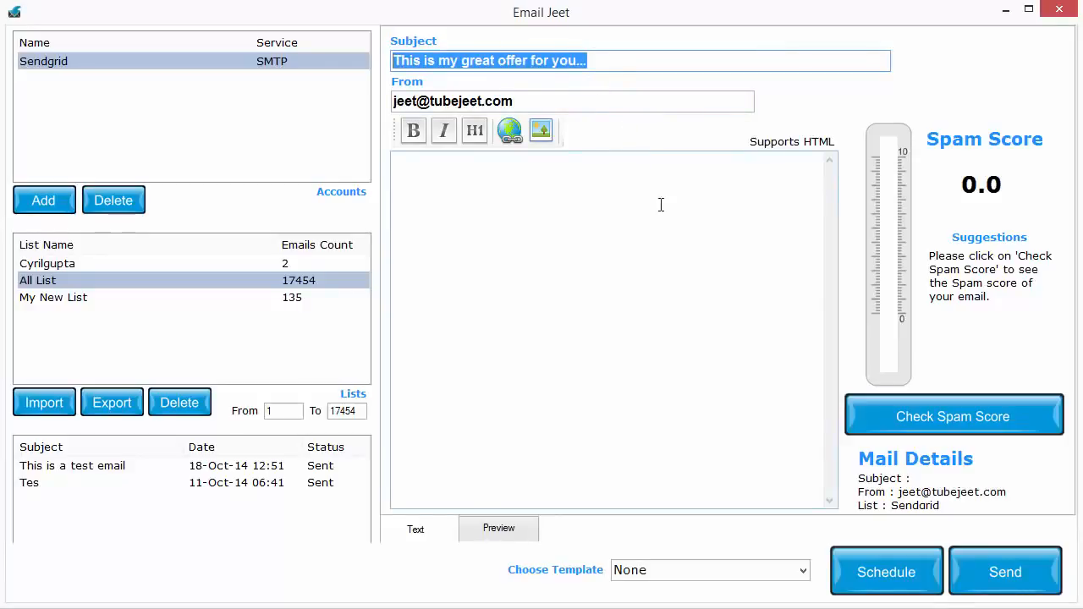
left_click(624, 240)
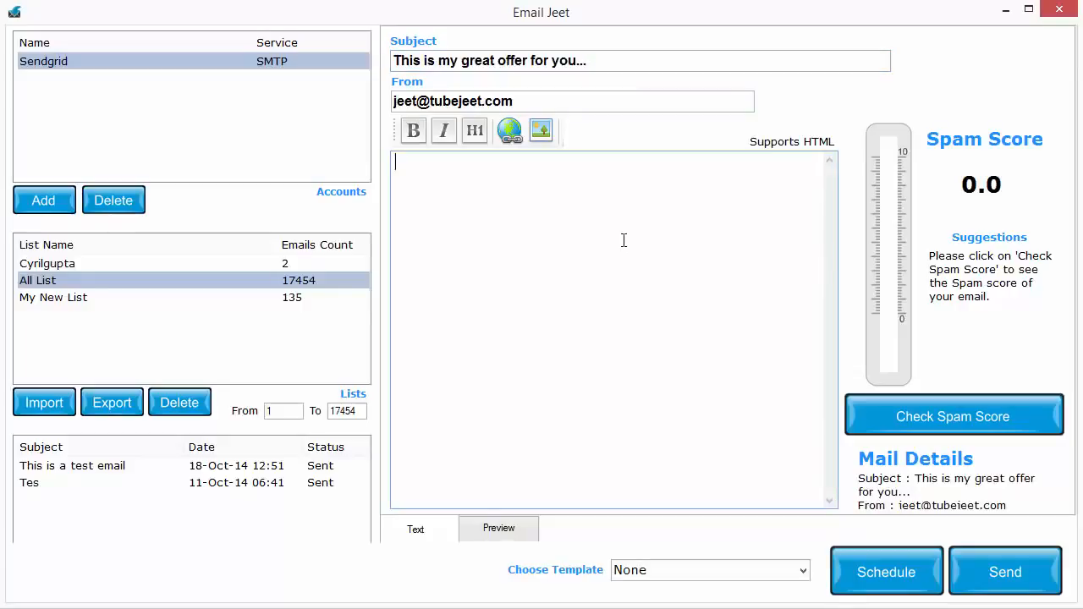
Review the Sendgrid sending account and the sender address in the From field.
left_click(116, 69)
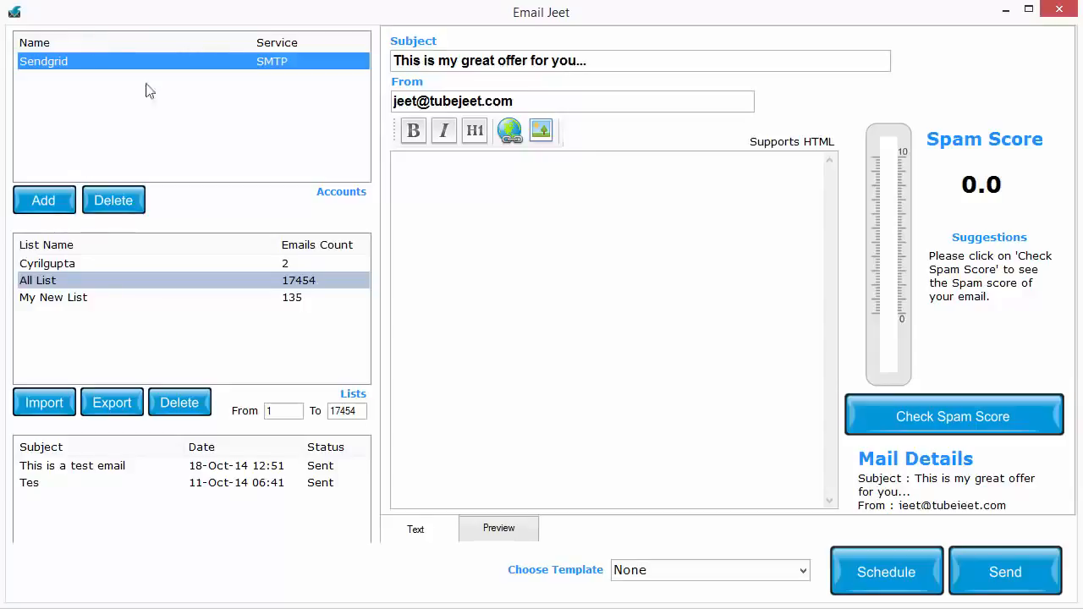
left_click_drag(533, 106, 369, 93)
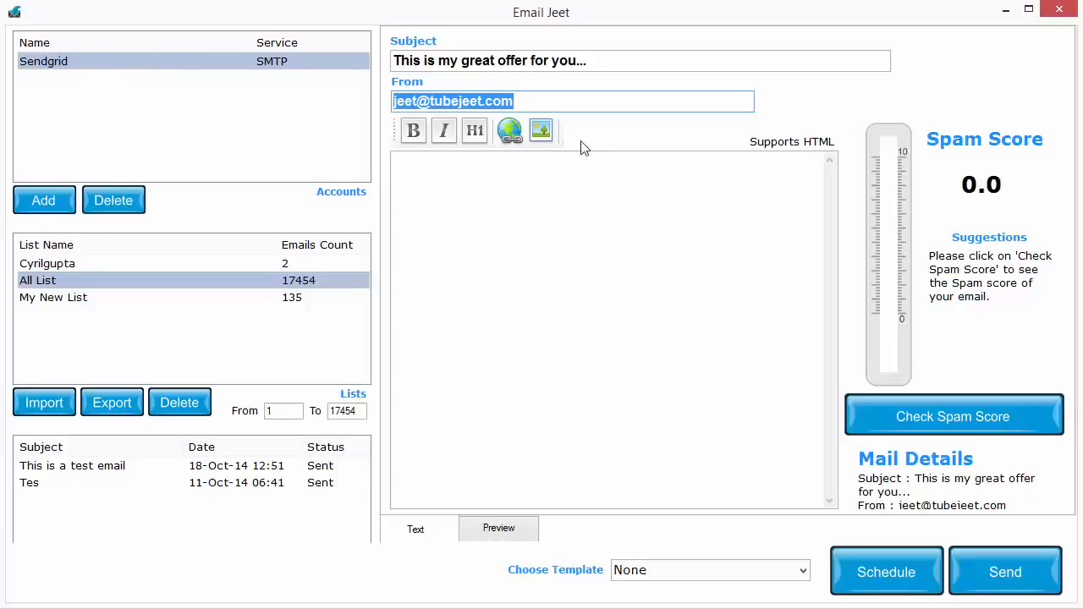
left_click(573, 105)
left_click_drag(573, 105, 355, 103)
left_click(330, 75)
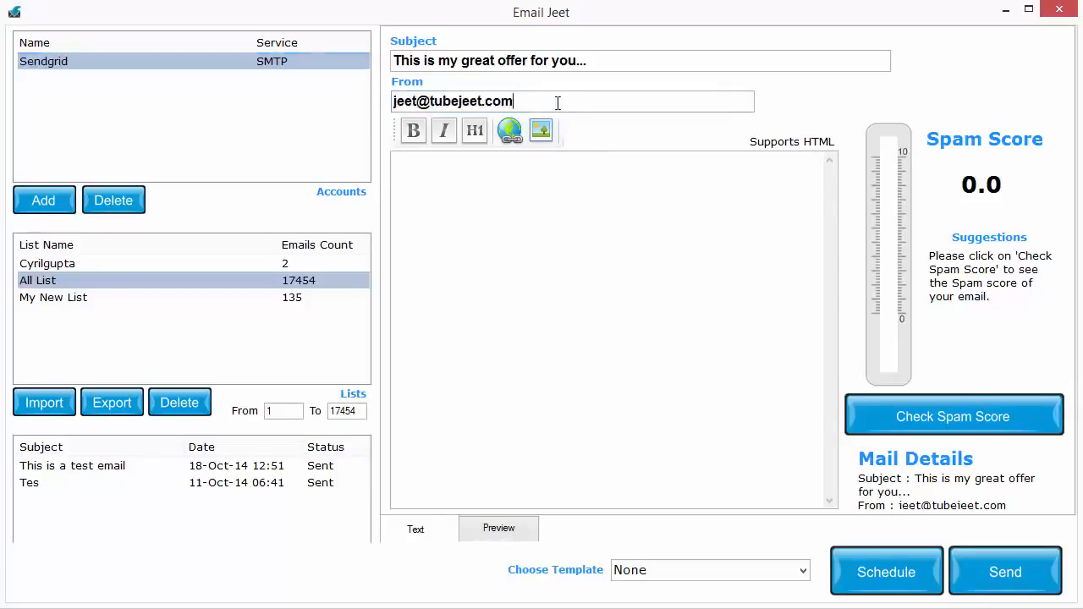
left_click_drag(557, 105, 201, 108)
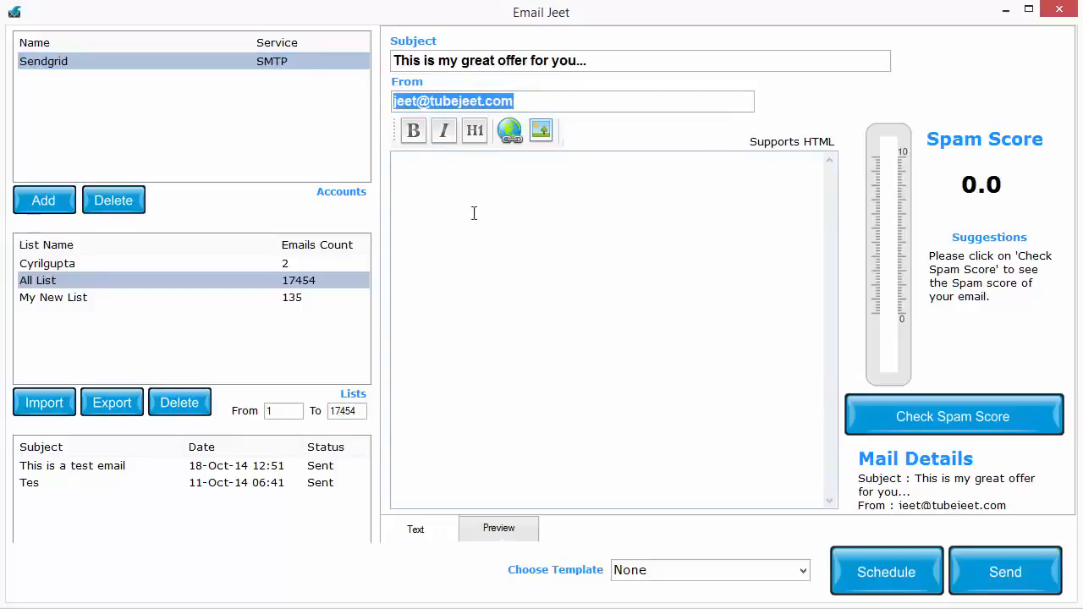
left_click(508, 230)
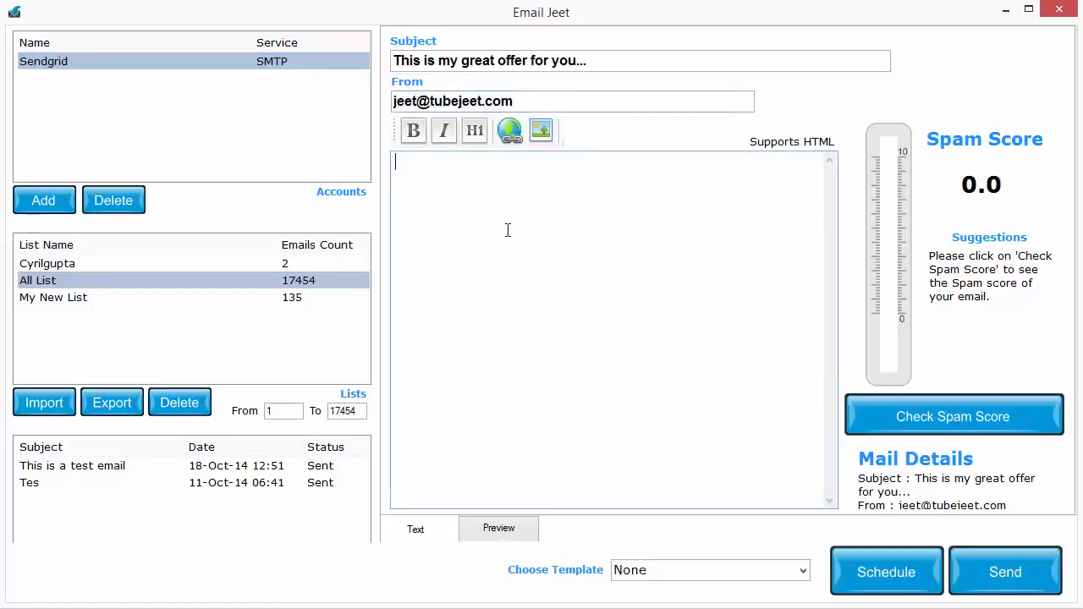
Compare the From and To recipient ranges offered for each of the three mailing lists.
left_click(191, 265)
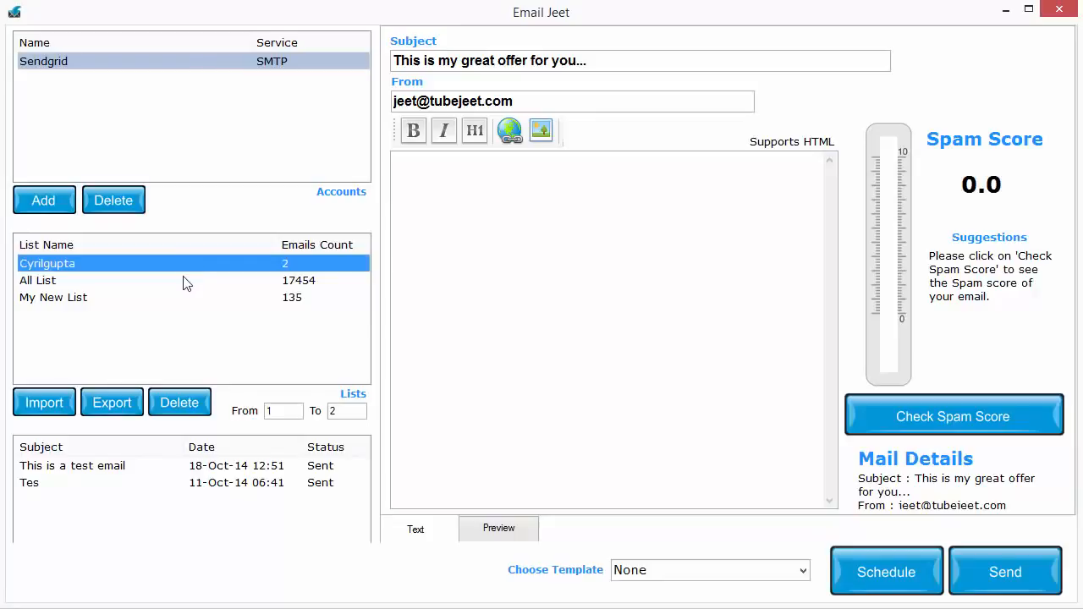
left_click(187, 282)
left_click(187, 297)
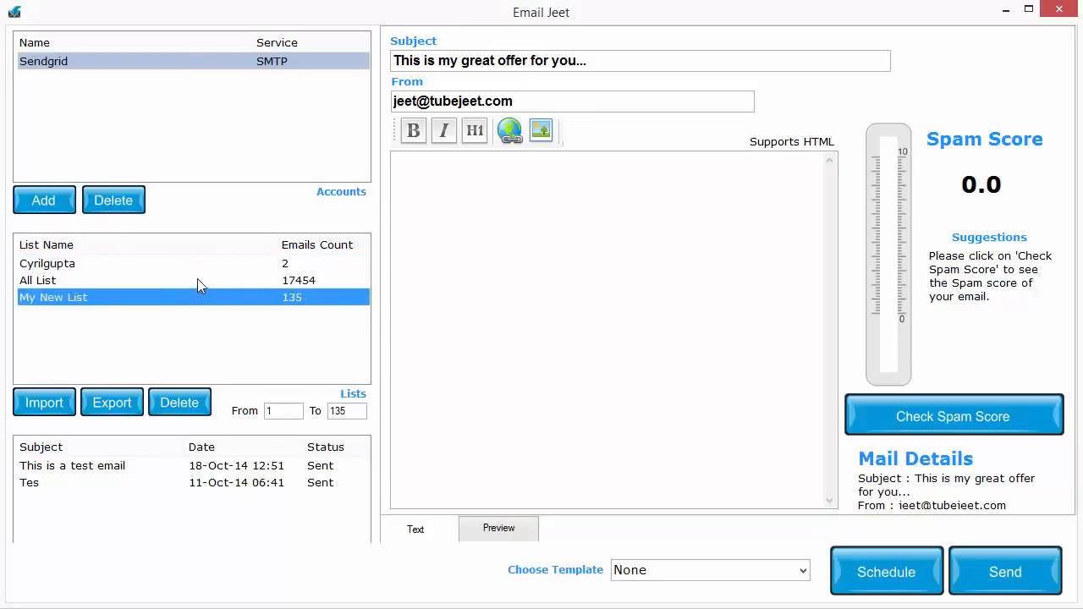
left_click(203, 268)
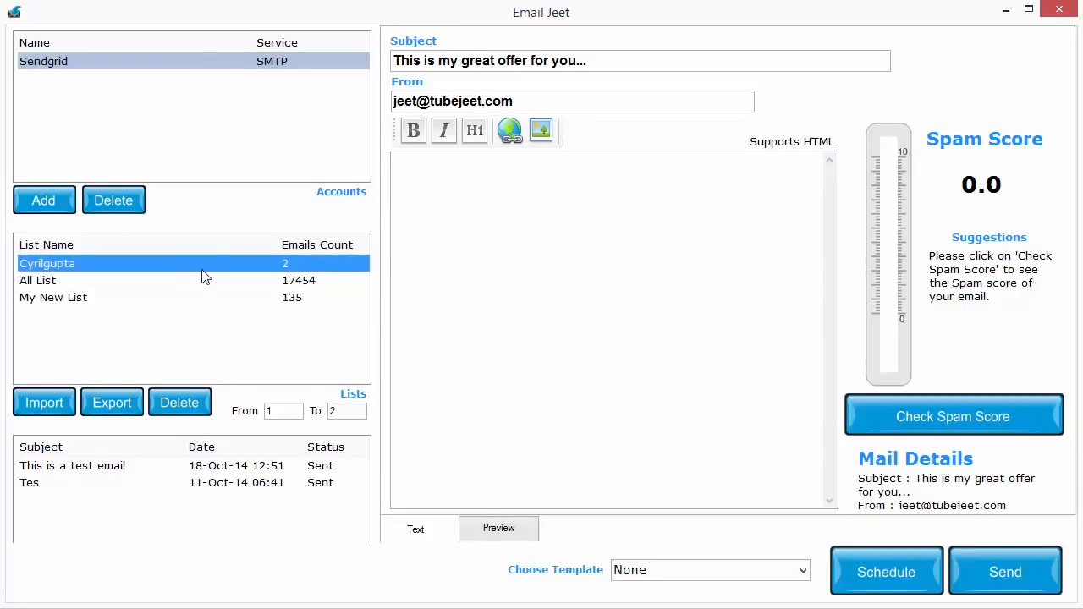
left_click(285, 410)
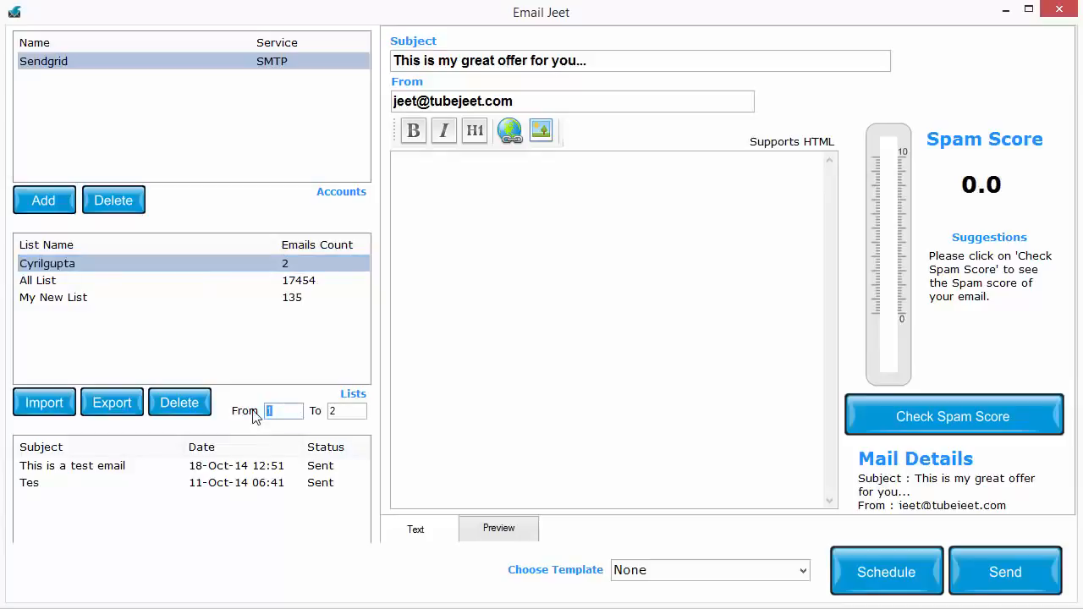
Select All List and limit the recipient range to emails 1000 through 5000.
left_click(223, 277)
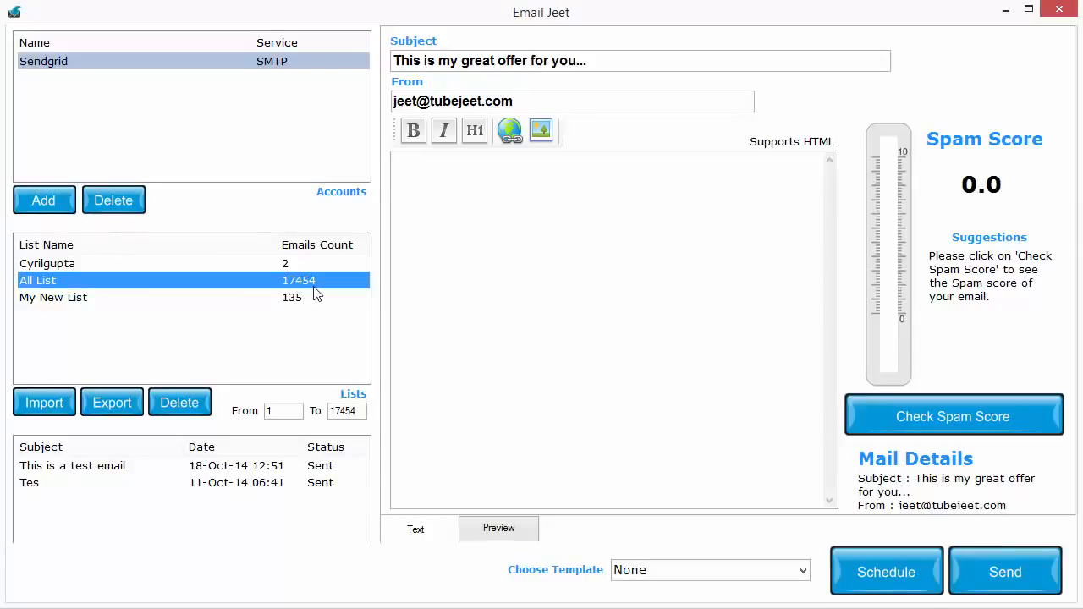
left_click(274, 412)
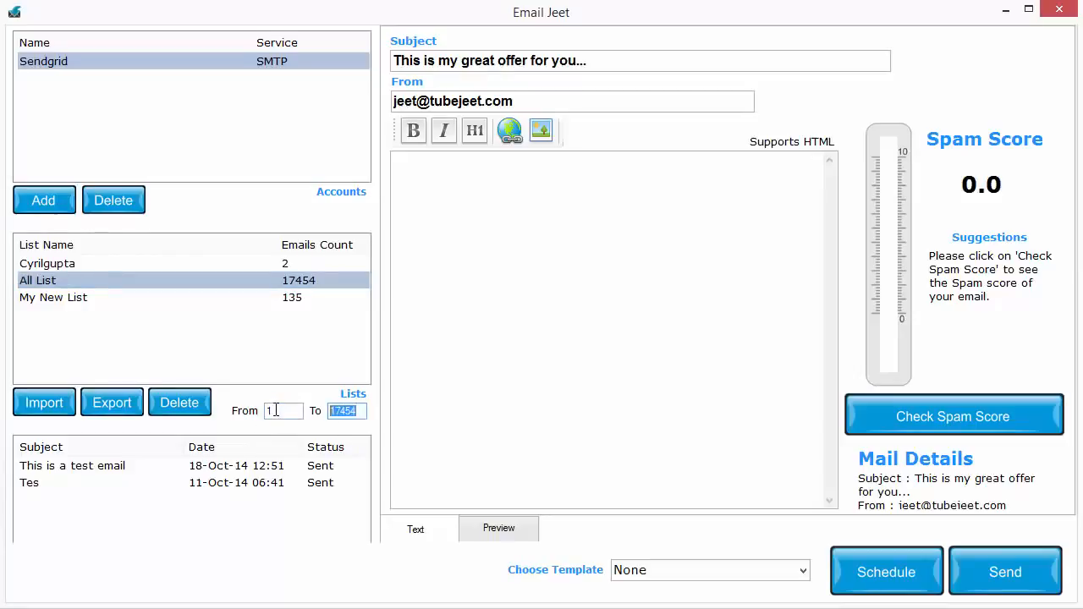
left_click_drag(275, 410, 257, 416)
left_click_drag(361, 413, 181, 437)
type("1000")
left_click(284, 413)
type("000")
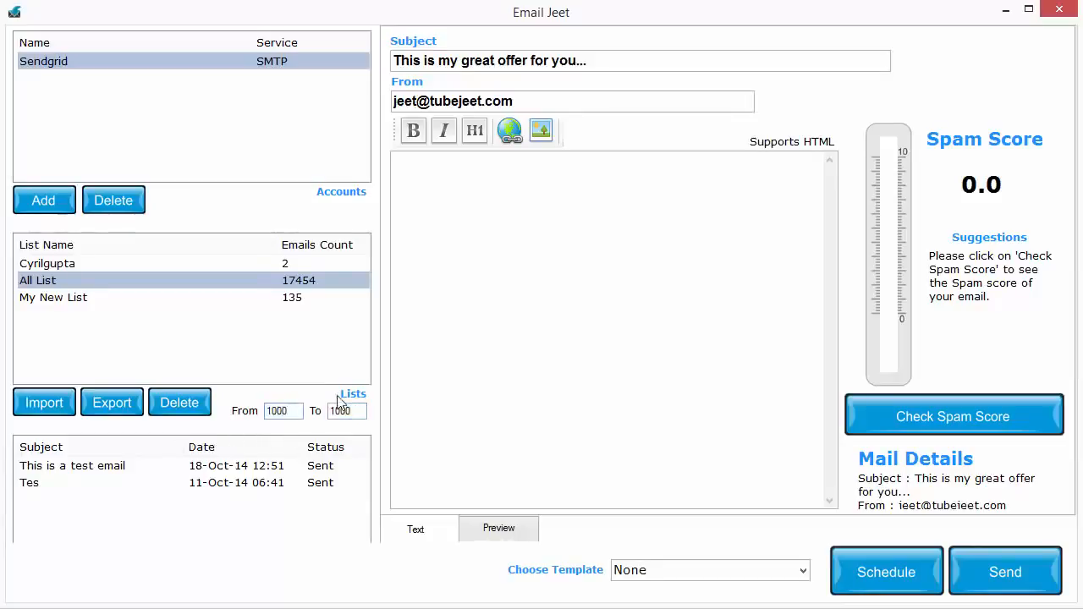
left_click_drag(337, 412, 308, 420)
type("5")
left_click_drag(352, 411, 299, 429)
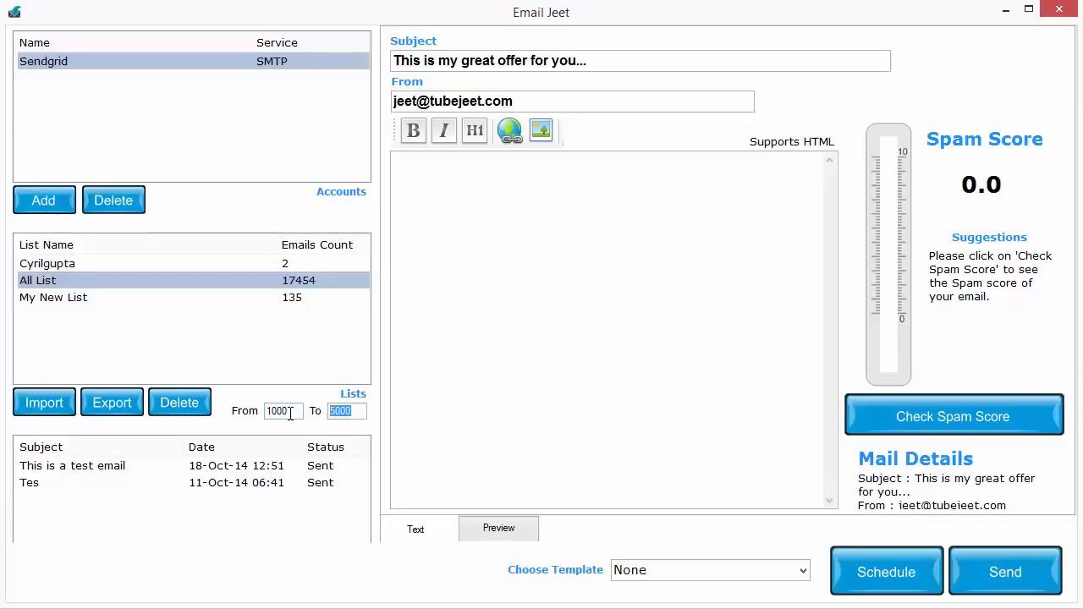
type("4")
key("ctrl+z")
Paste the prepared survey webinar text into the email body.
left_click(611, 249)
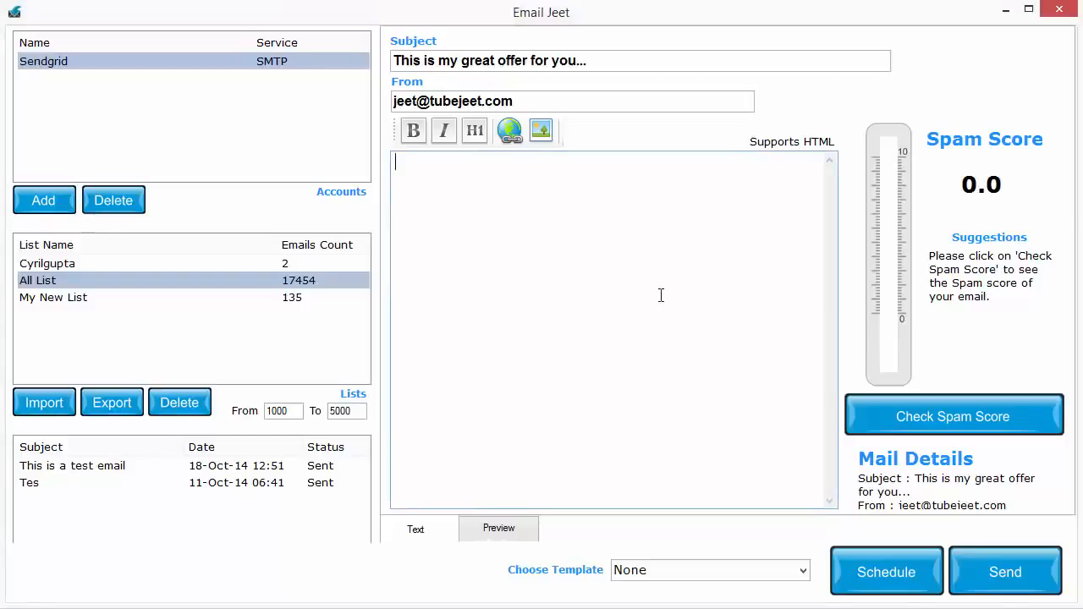
key("ctrl+v")
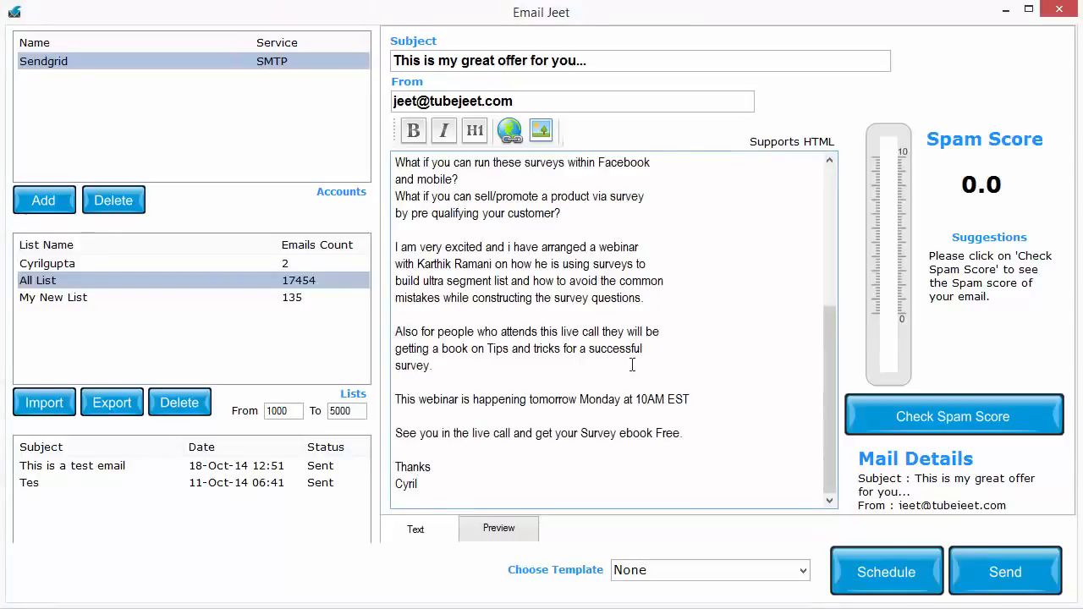
scroll(660, 294, "up", 7)
left_click_drag(403, 311, 397, 310)
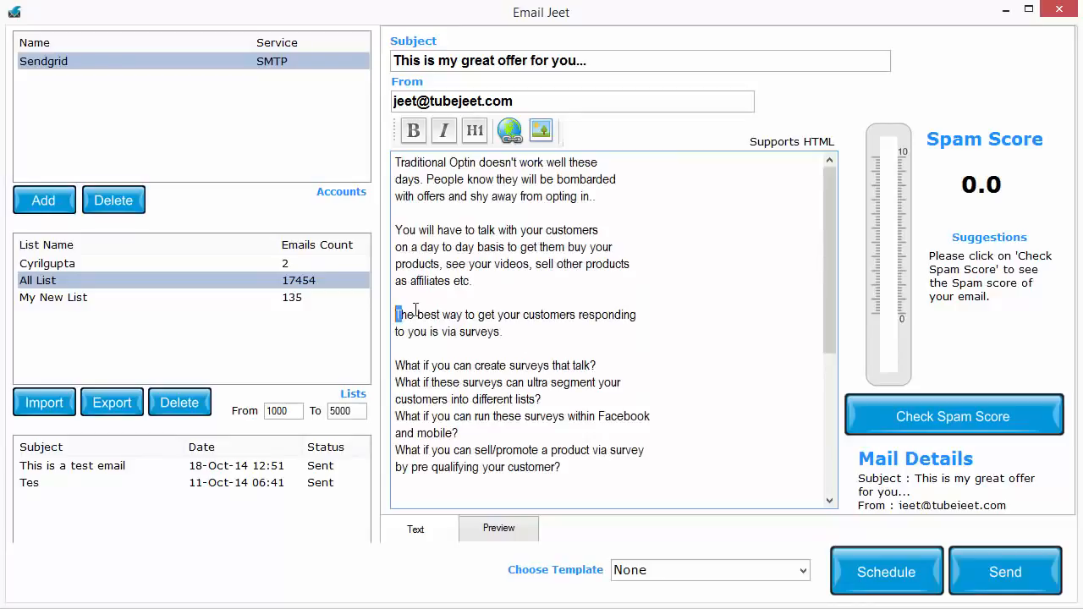
left_click(396, 315)
type("<a href=")
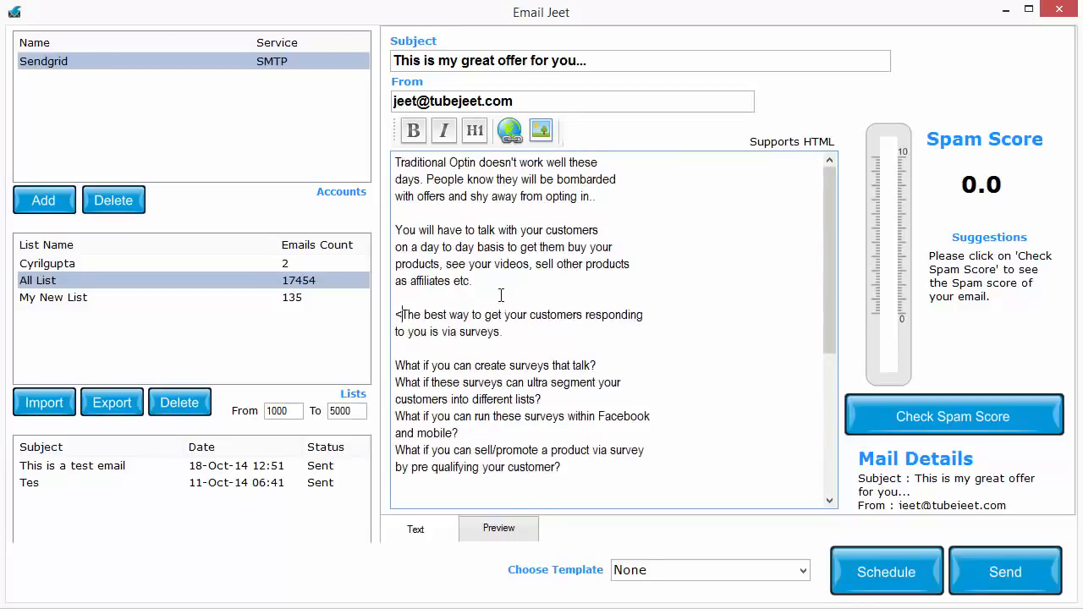
type("'")
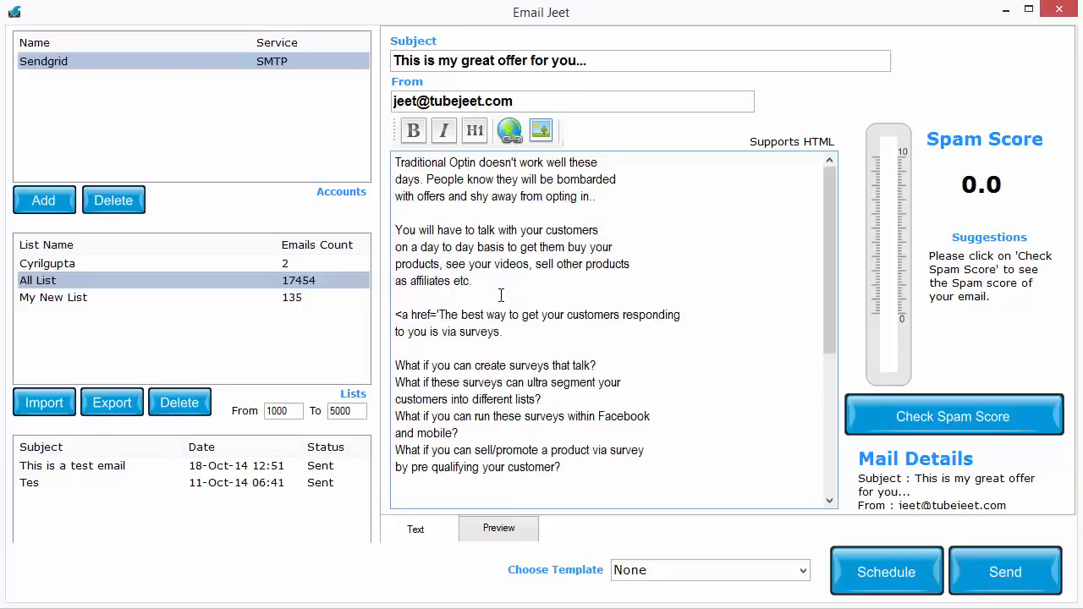
type("http://t")
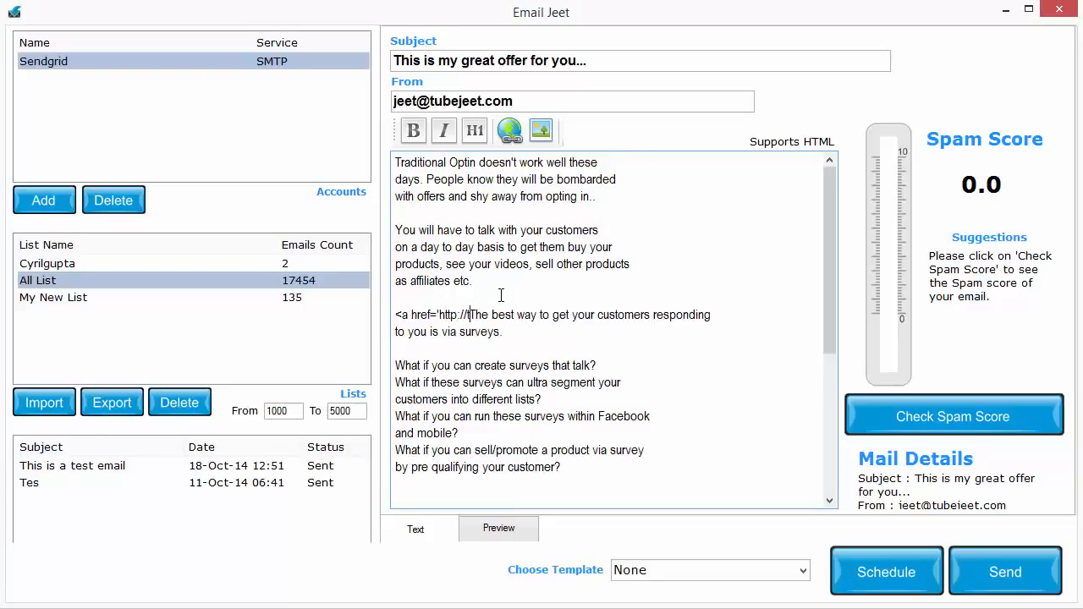
type("est.com'")
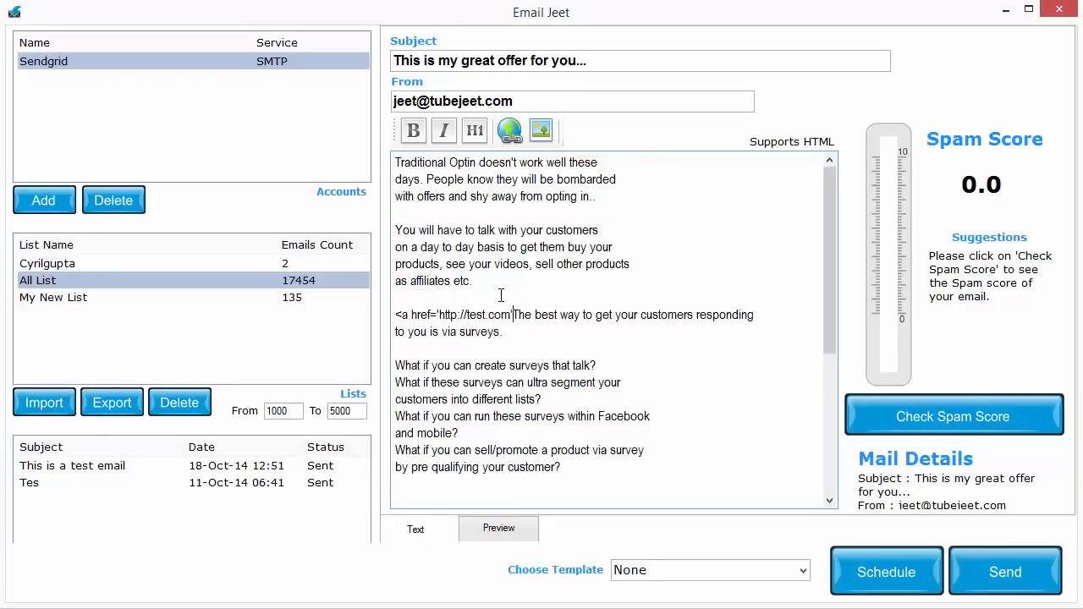
type(">")
key("BackSpace")
type("</a>")
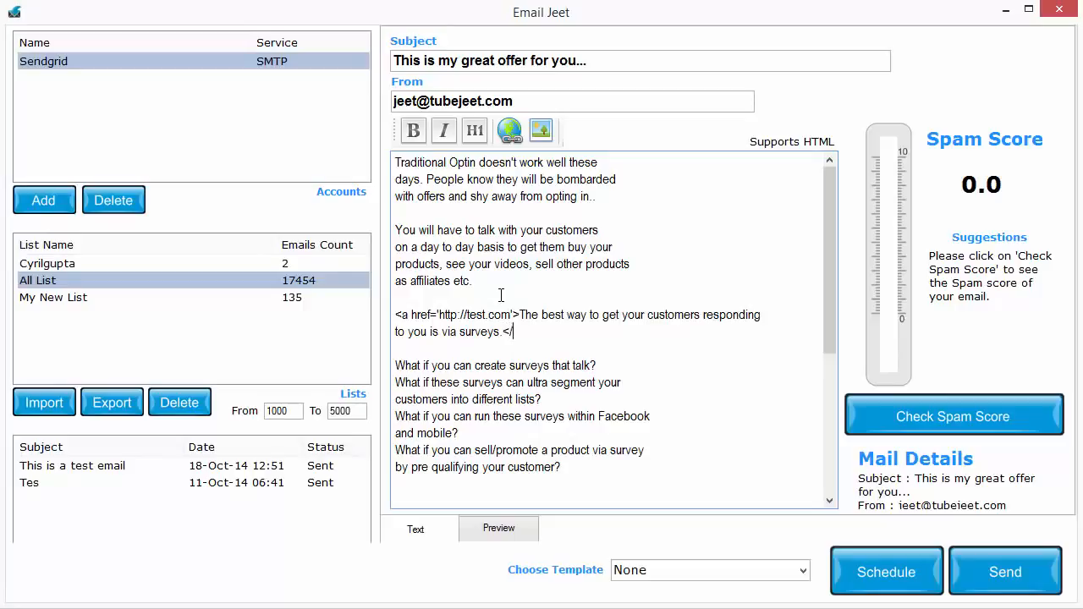
key("Return")
key("Return")
type("http://text")
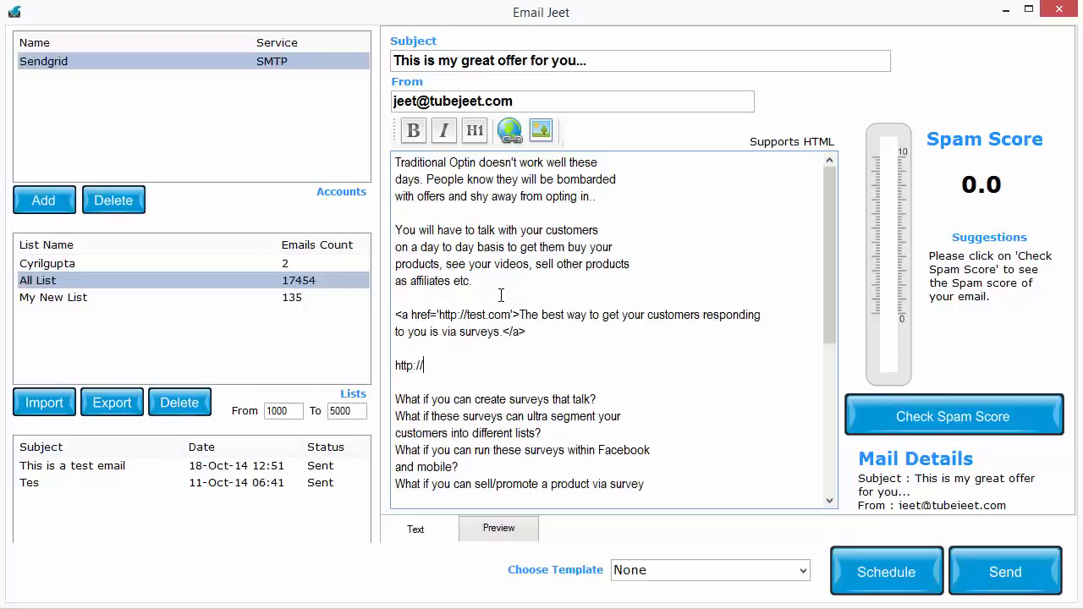
key("BackSpace")
key("BackSpace")
type("st.com")
Review the message text and preview the rendered email through to its sign-off.
scroll(652, 403, "down", 6)
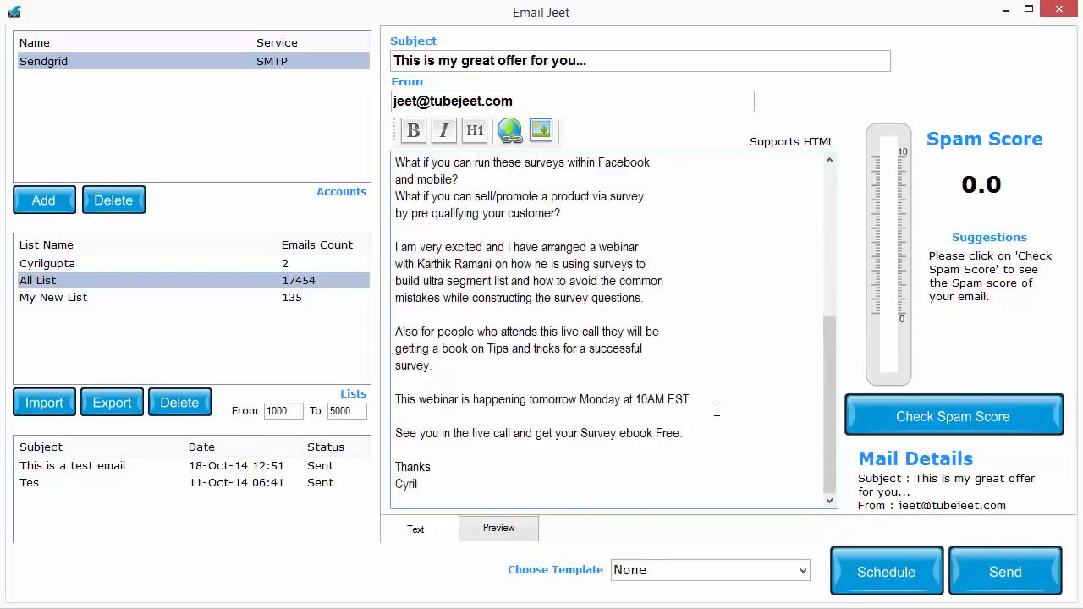
scroll(556, 493, "up", 6)
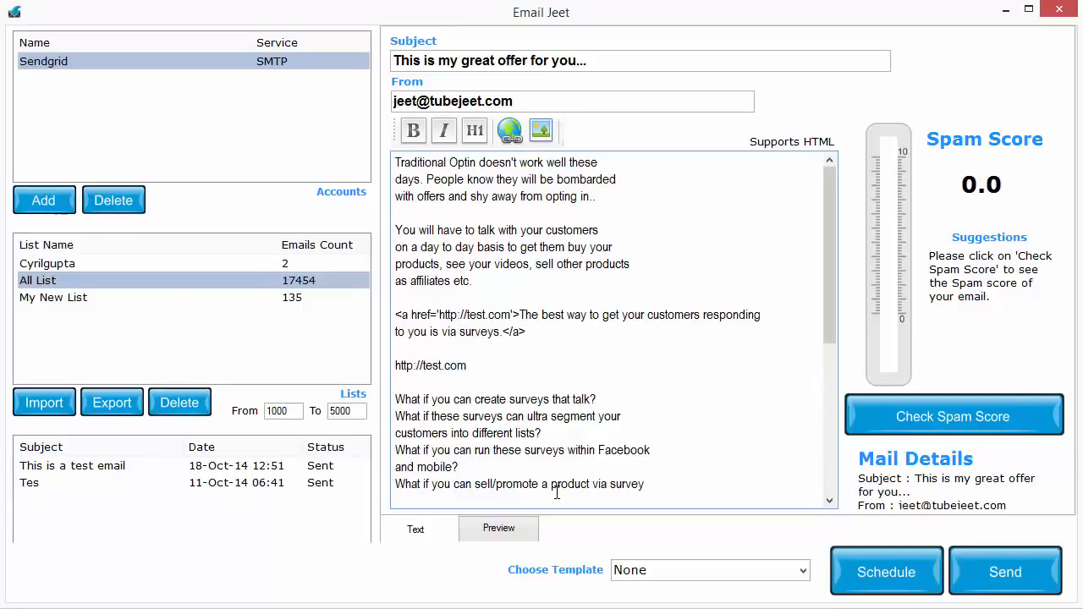
left_click_drag(555, 282, 394, 231)
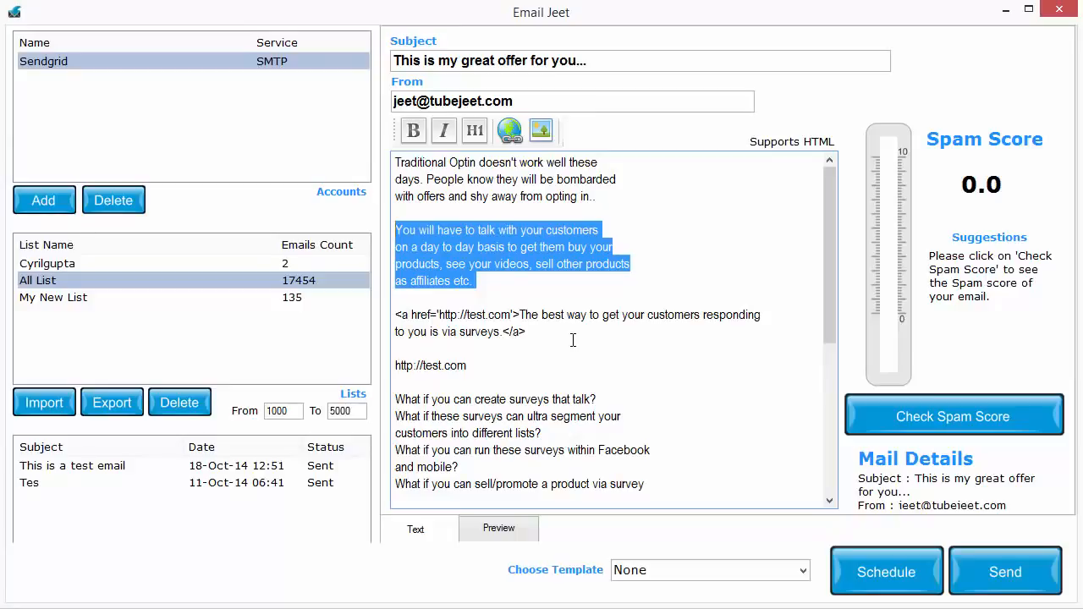
left_click(572, 398)
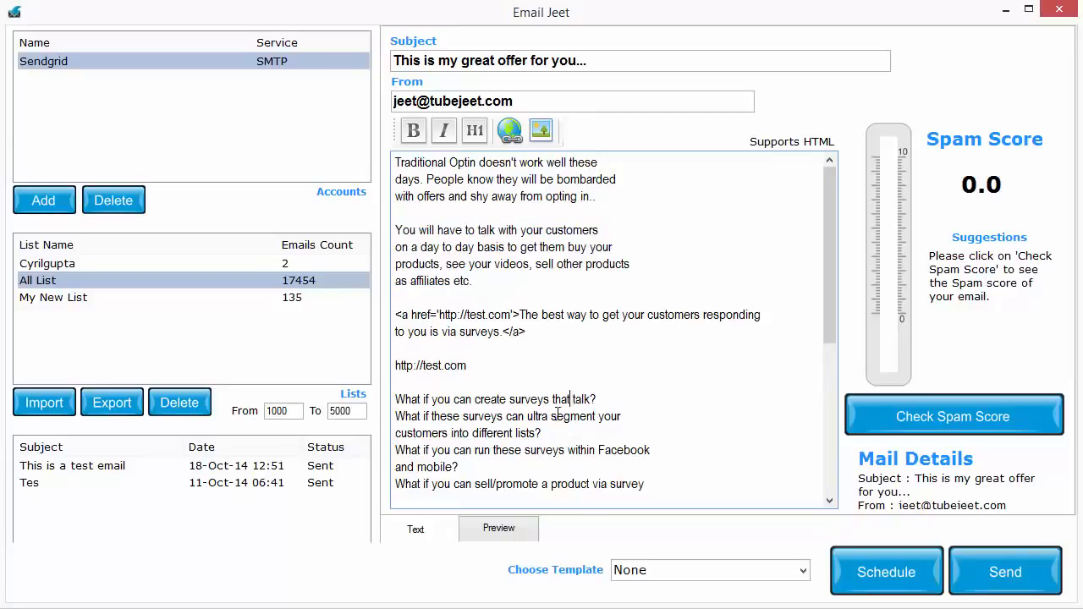
scroll(567, 406, "down", 1)
left_click(499, 529)
scroll(616, 409, "down", 3)
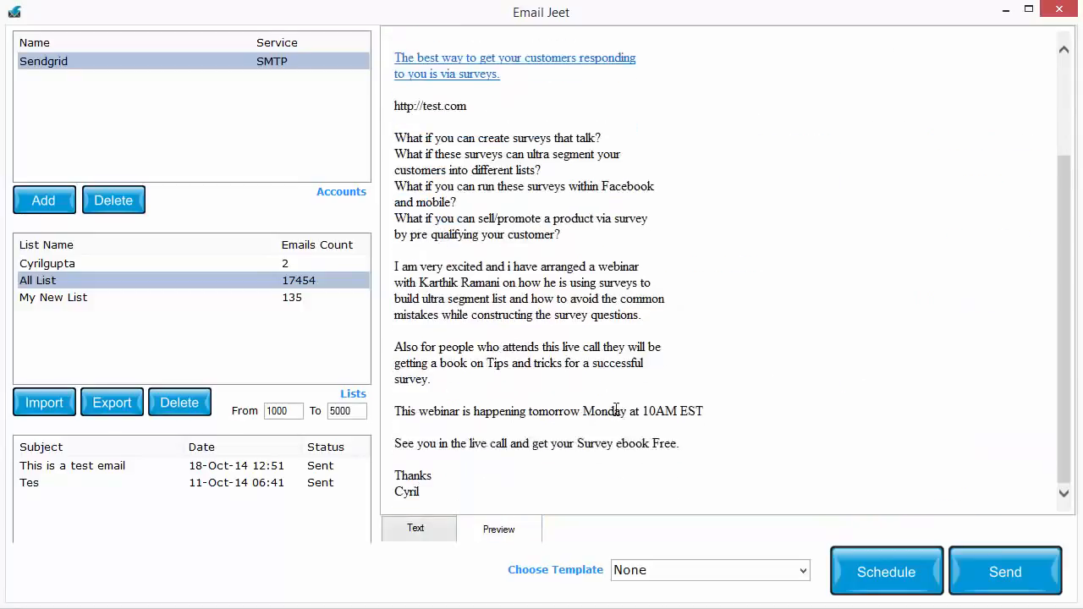
scroll(616, 409, "up", 3)
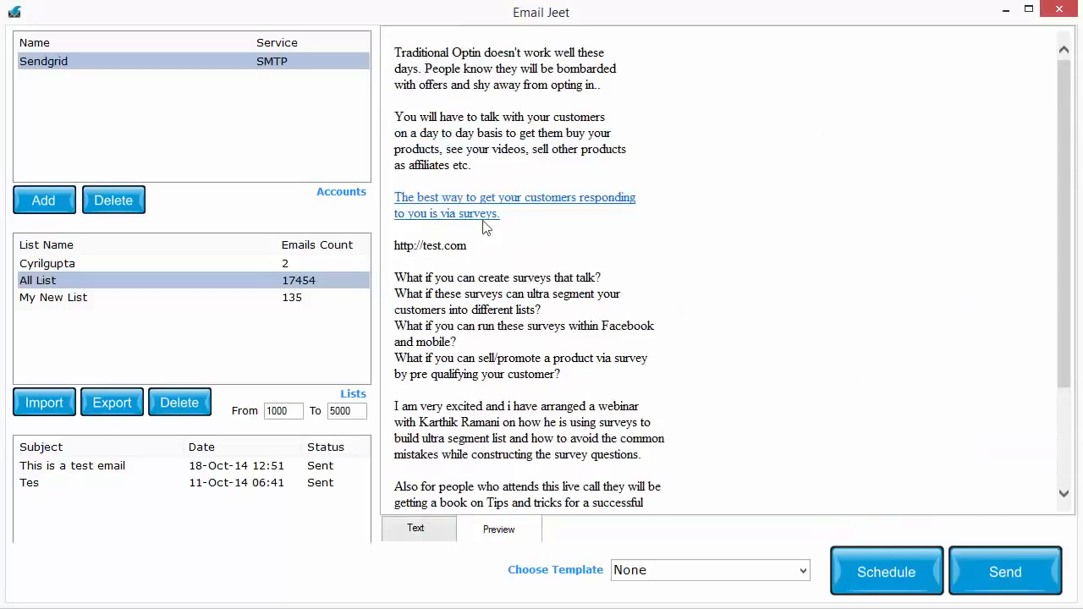
scroll(593, 93, "down", 3)
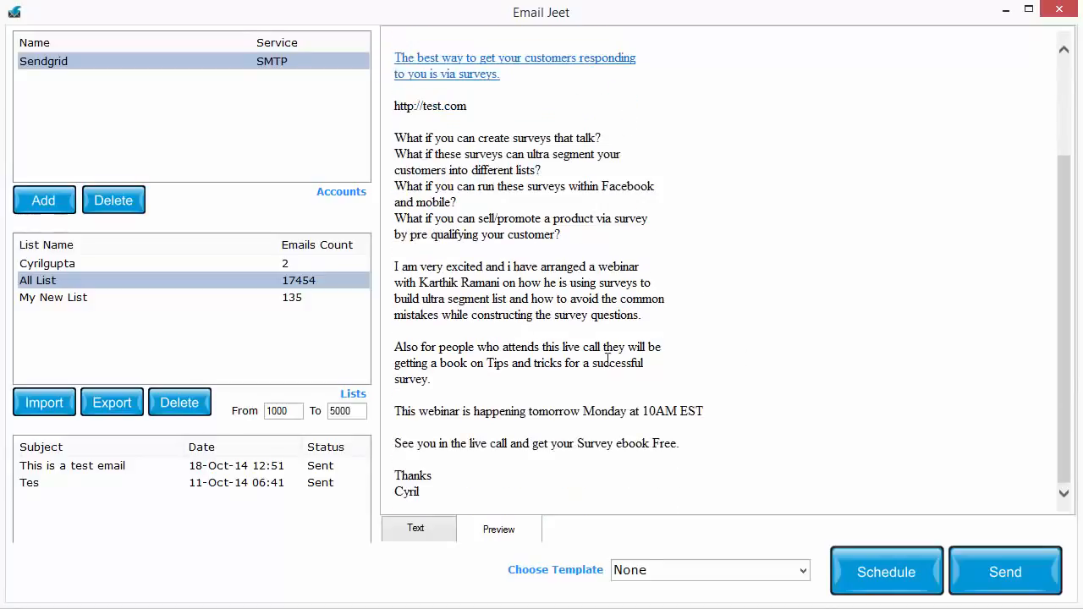
scroll(607, 359, "up", 3)
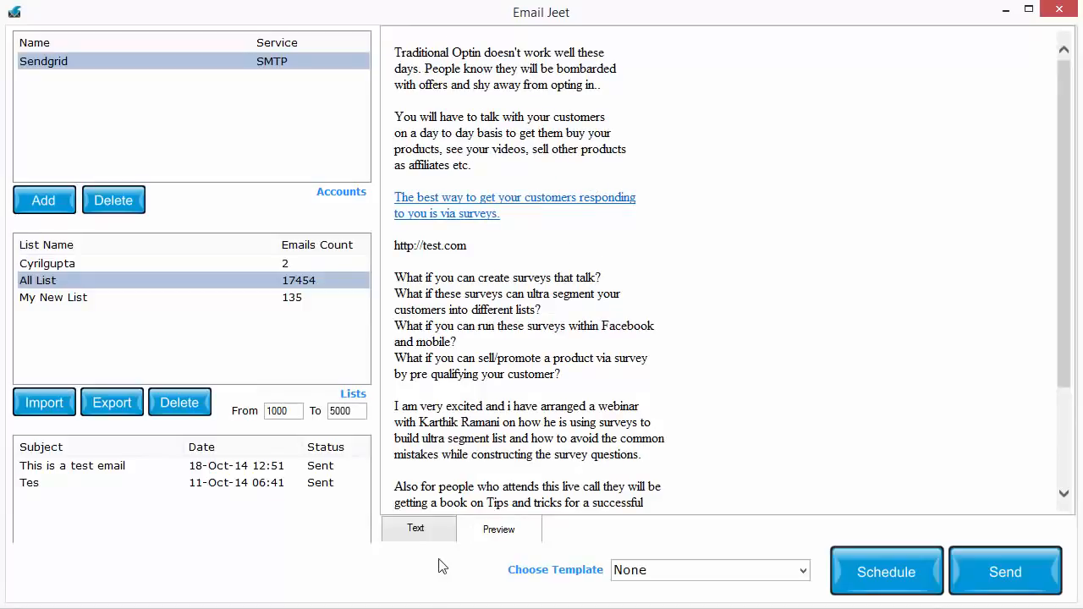
Check the spam score of the composed email and send the message to the selected mailing list.
left_click(412, 541)
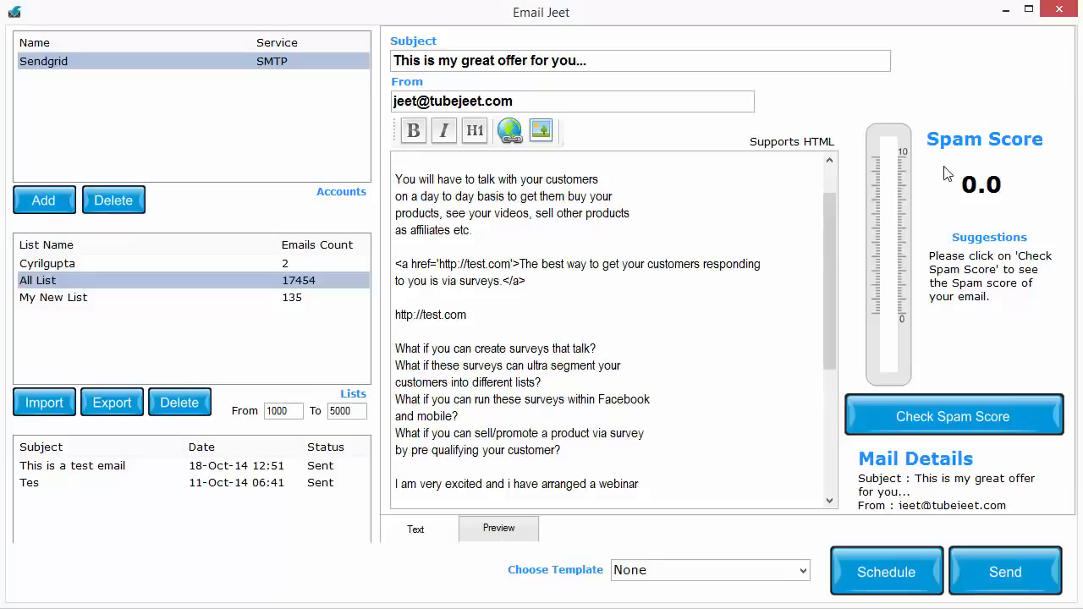
left_click(983, 418)
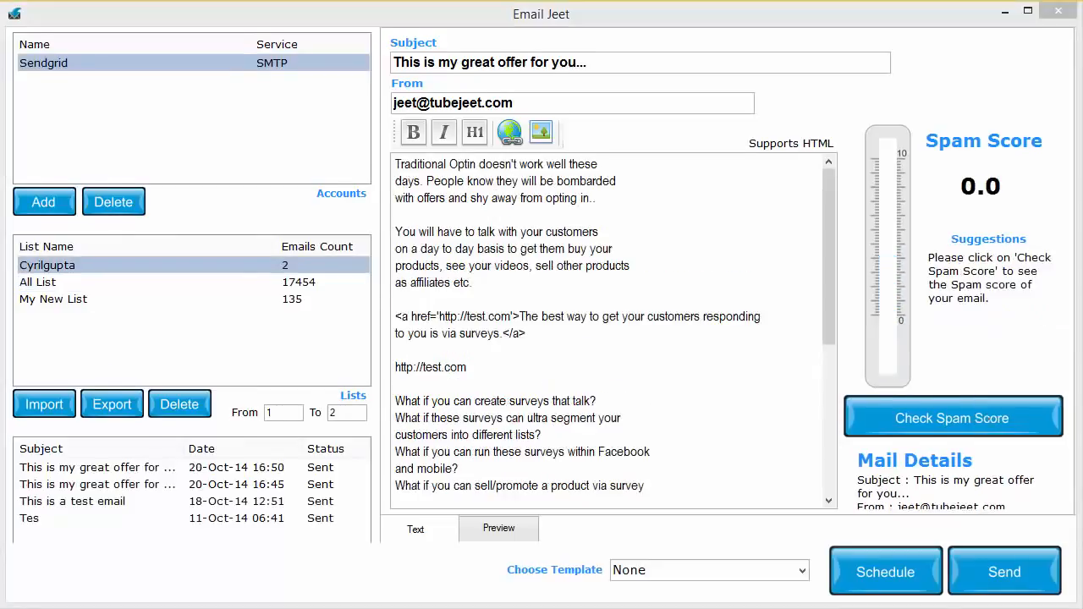
left_click(624, 382)
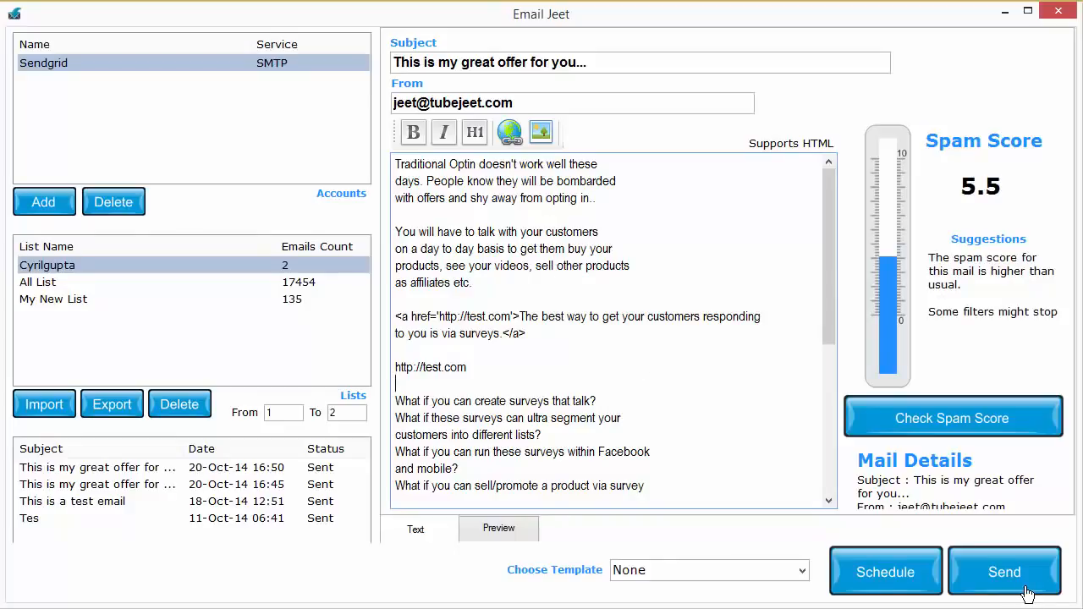
left_click(1026, 595)
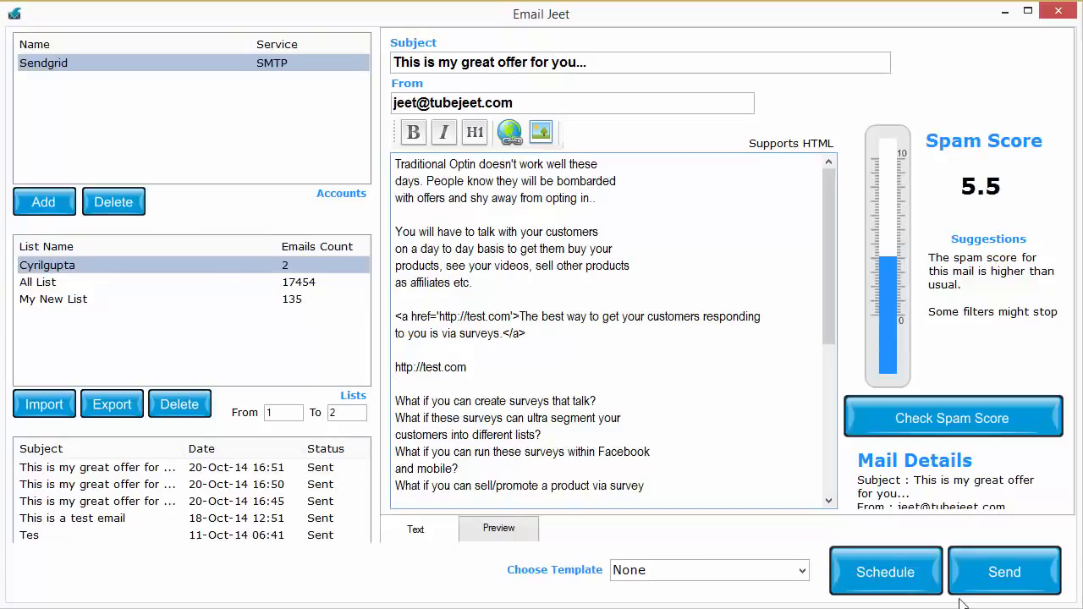
Start scheduling the email and set its send date to 21 October 2014 and its time to 11:00.
left_click(888, 572)
left_click_drag(783, 223, 580, 127)
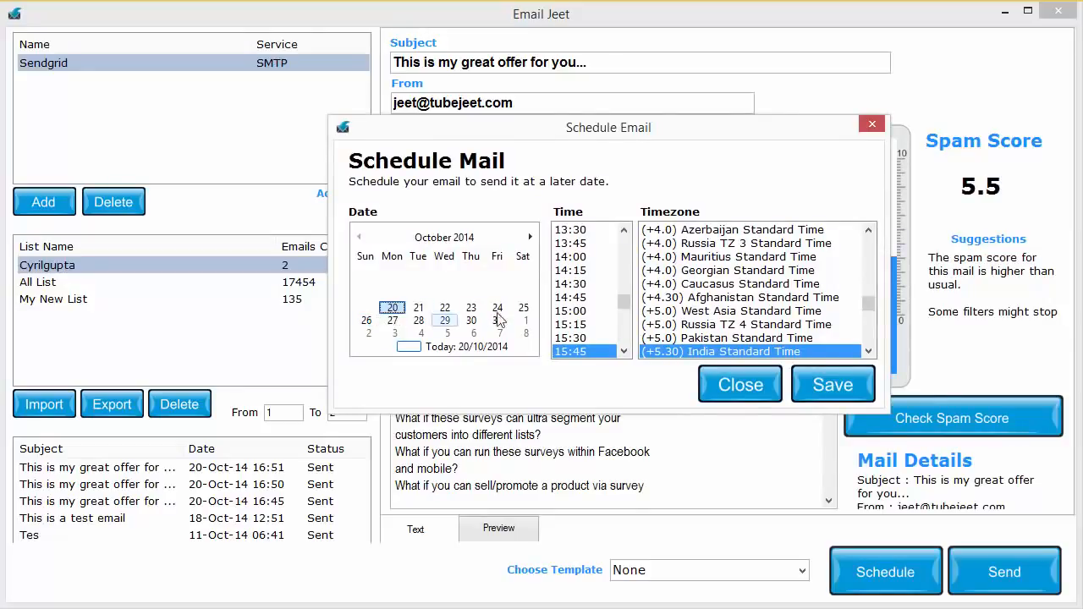
mouse_move(628, 310)
left_mouse_down()
mouse_move(627, 349)
mouse_move(625, 300)
left_mouse_up()
mouse_move(869, 303)
left_mouse_down()
mouse_move(869, 349)
mouse_move(869, 324)
left_mouse_up()
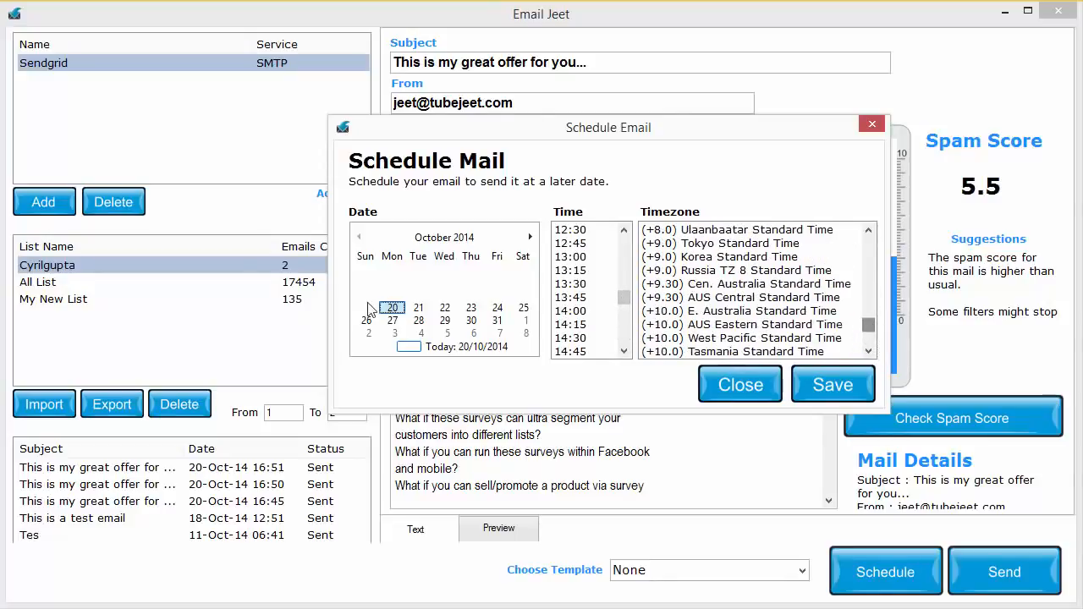
left_click(421, 309)
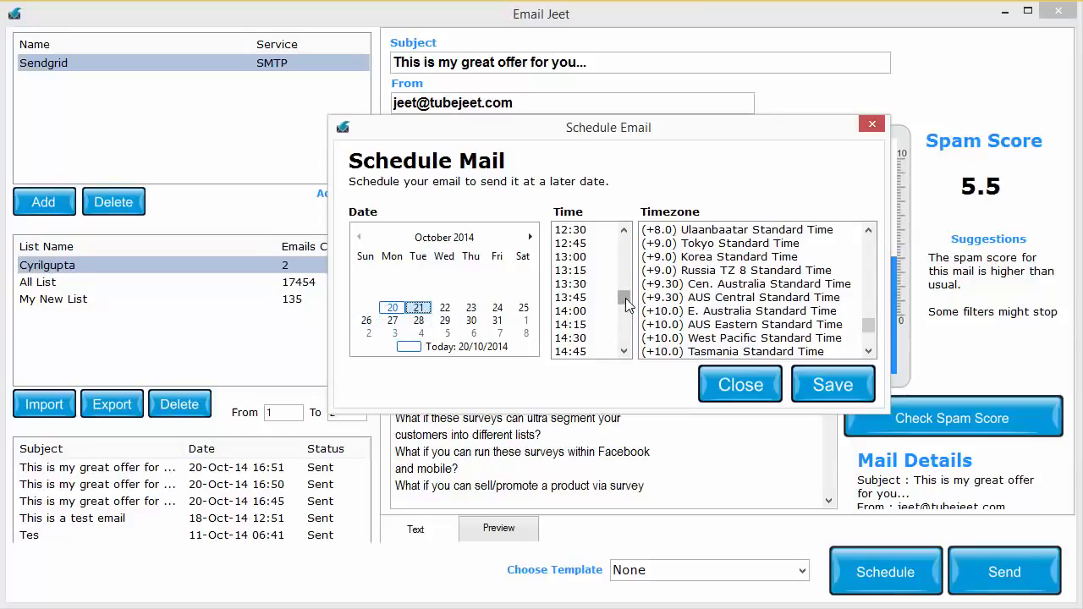
mouse_move(623, 298)
left_mouse_down()
mouse_move(635, 283)
mouse_move(629, 301)
mouse_move(626, 288)
left_mouse_up()
left_click(586, 271)
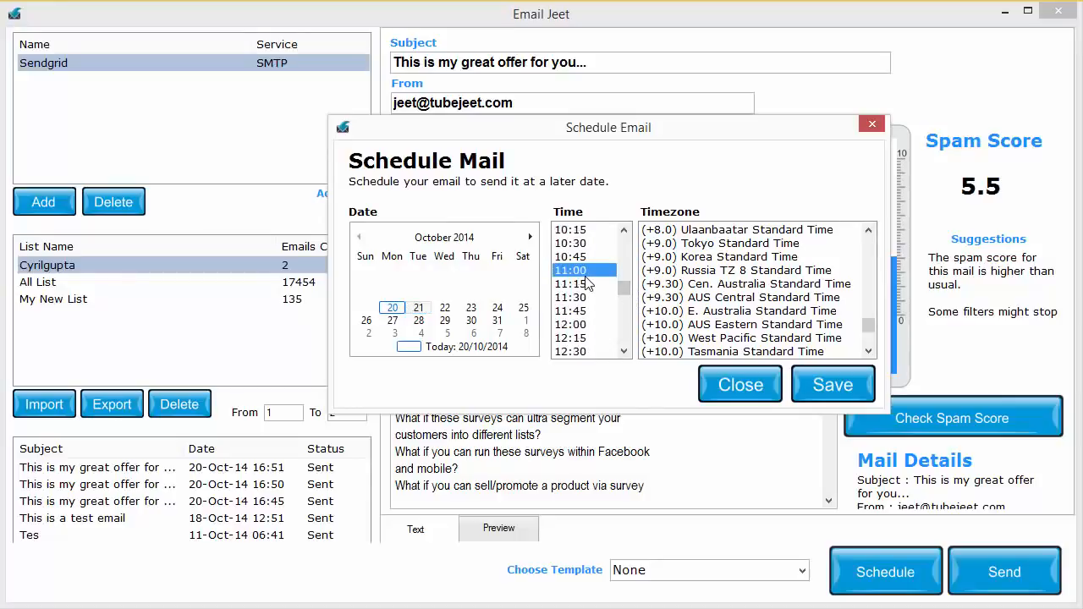
Set the schedule's timezone to (-5.0) Eastern Standard Time and save the scheduled email.
left_click_drag(868, 325, 868, 308)
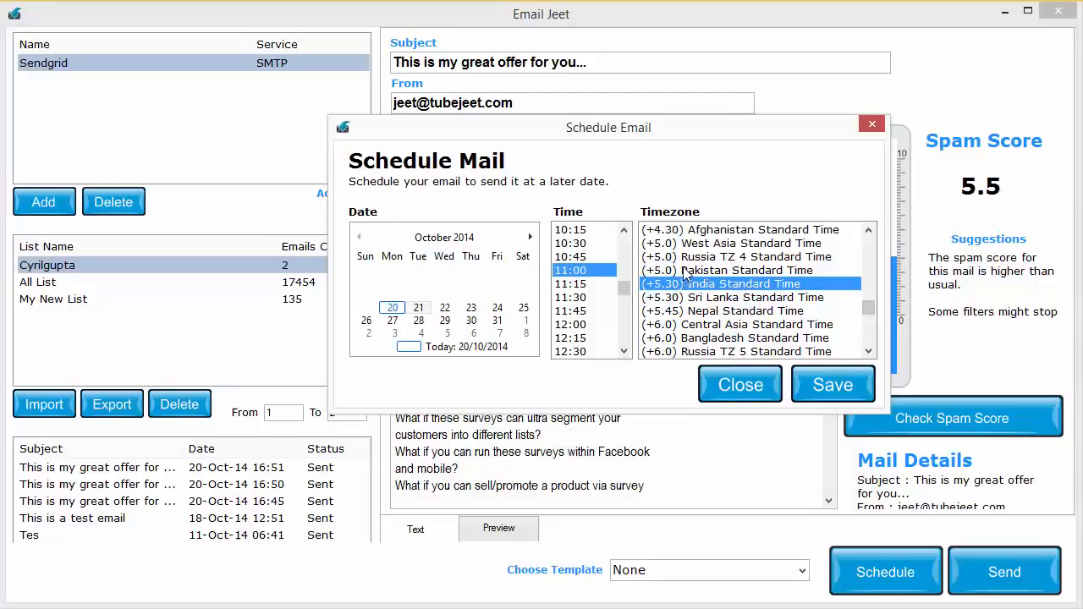
left_click_drag(868, 306, 878, 260)
left_click(810, 286)
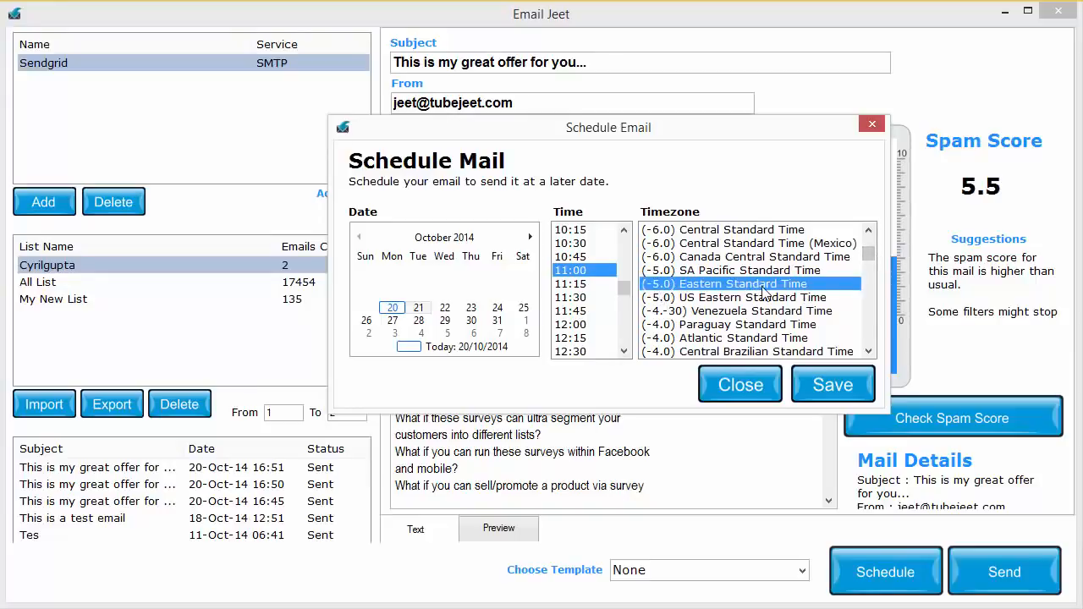
left_click_drag(622, 287, 627, 246)
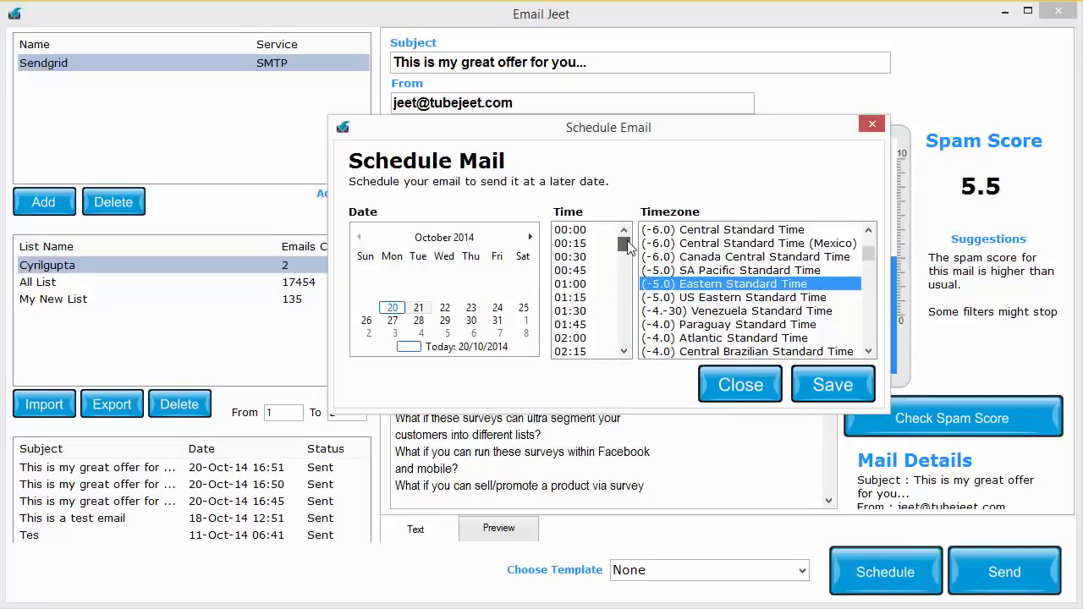
left_click(834, 387)
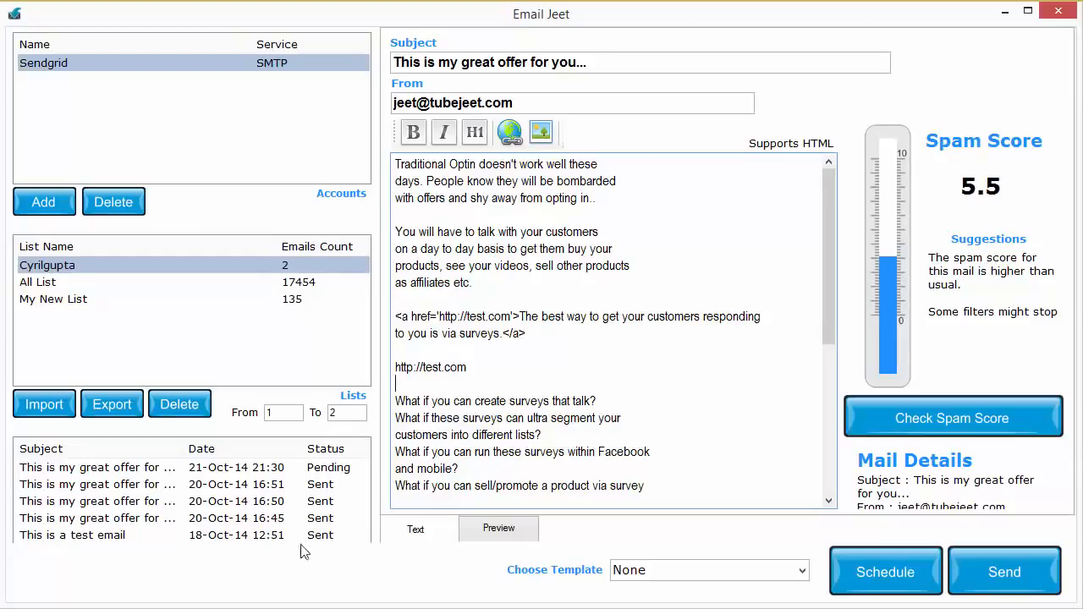
Open the campaign sent on 20-Oct-14 at 16:45 from the history and look at exporting the selected mailing list.
scroll(323, 476, "down", 1)
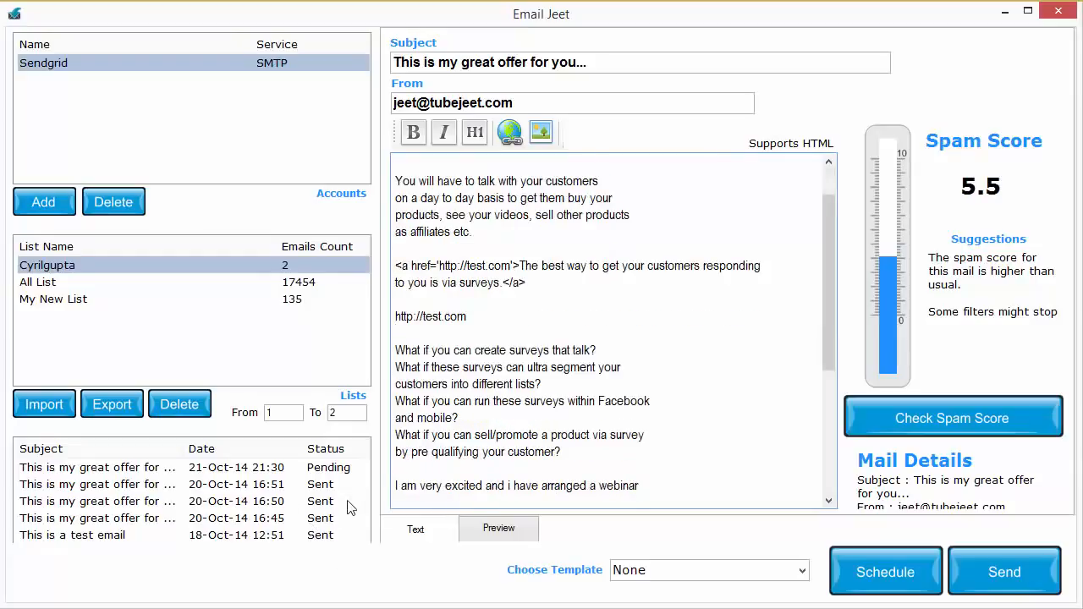
double_click(296, 519)
left_click(840, 443)
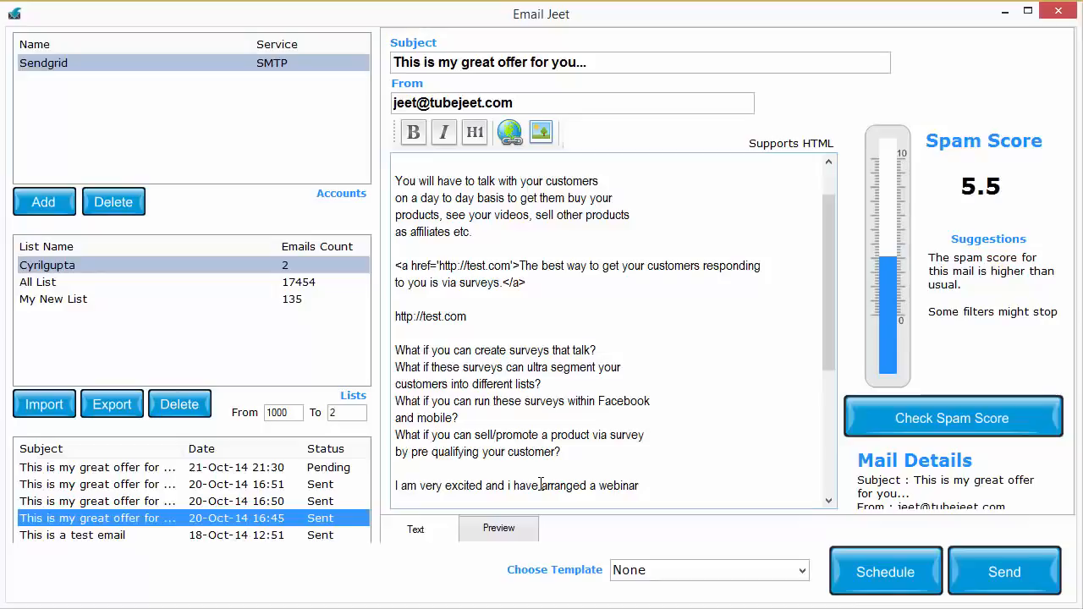
left_click(109, 412)
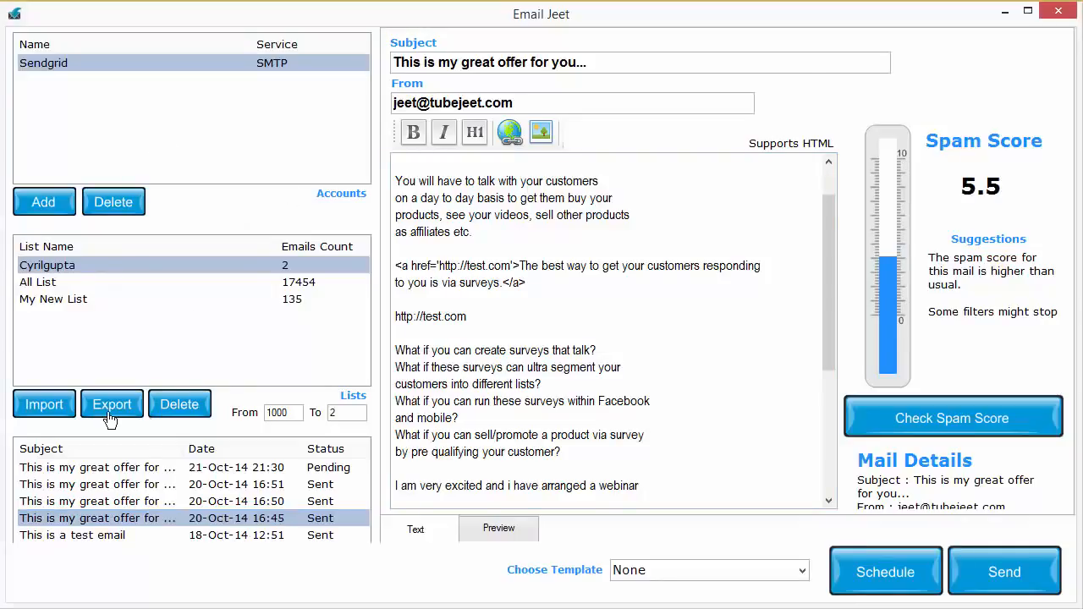
left_click(751, 457)
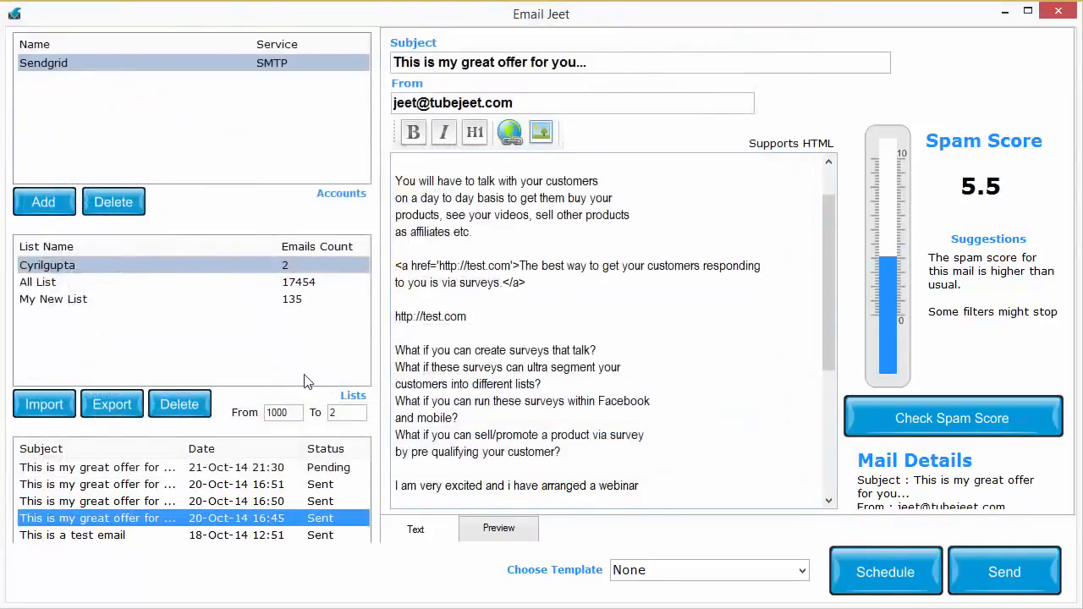